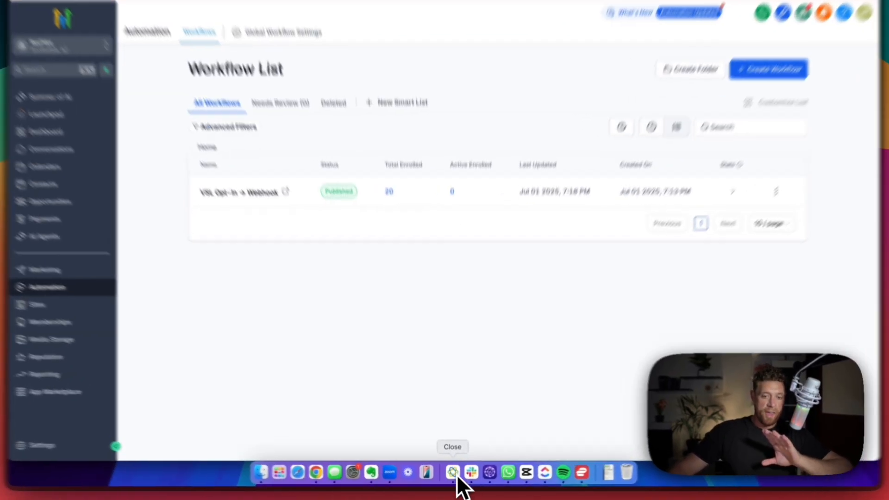
- Leave the Close CRM leads list and bring up the 'New Zap For youtube GHL' Zapier draft
left_click(453, 472)
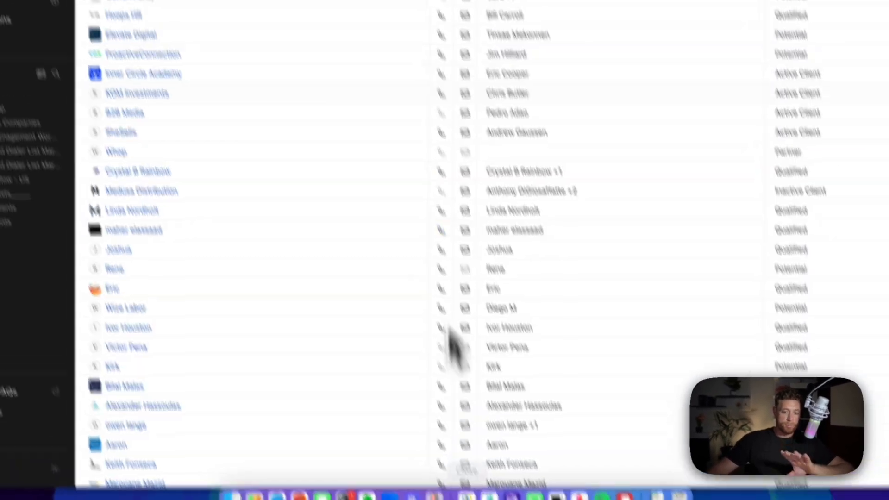
left_click(75, 148)
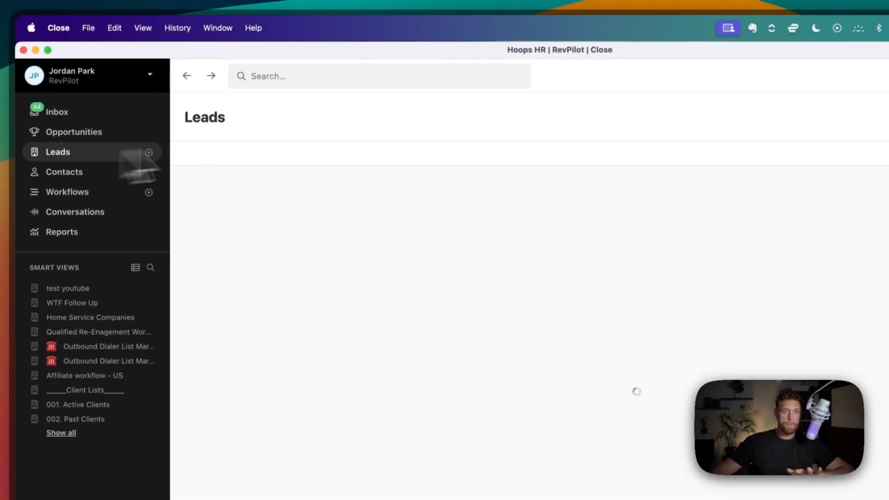
key("ctrl+Up")
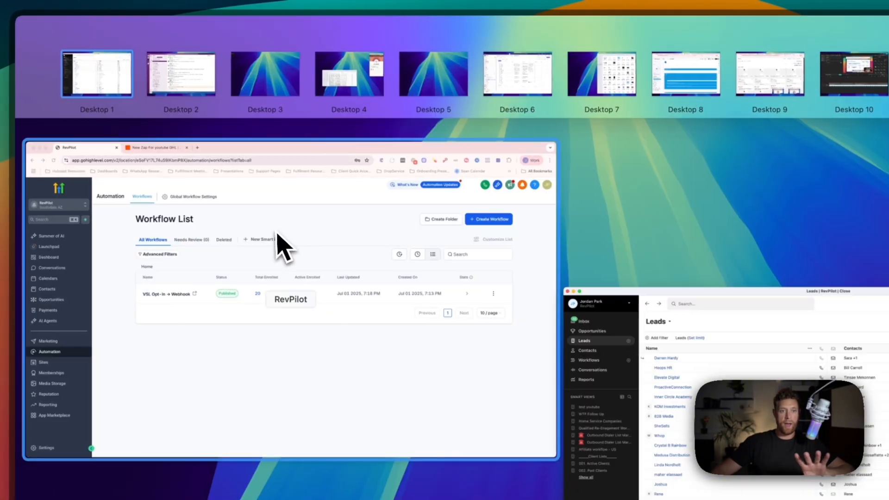
left_click(279, 233)
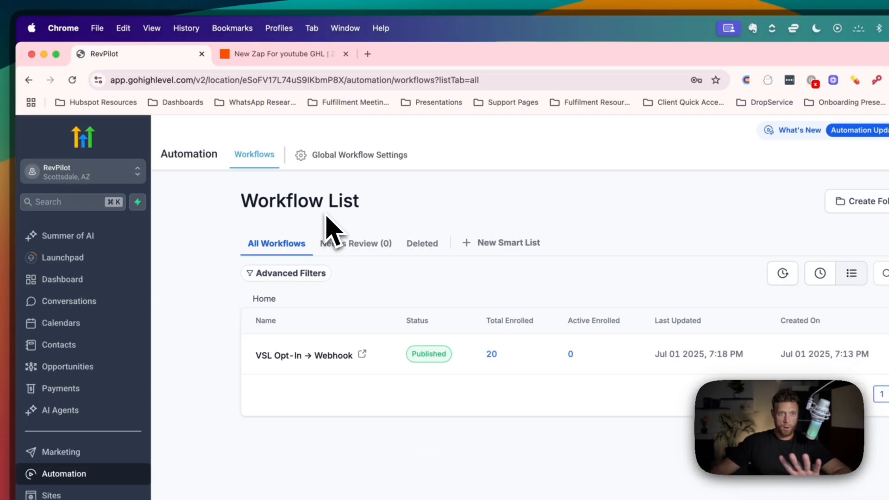
left_click(311, 56)
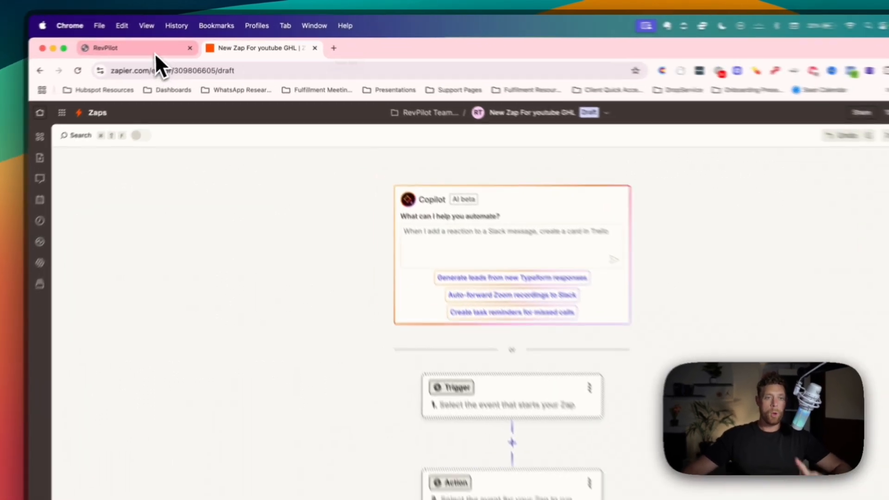
- Go back to the RevPilot tab showing GoHighLevel's Workflow List
left_click(175, 39)
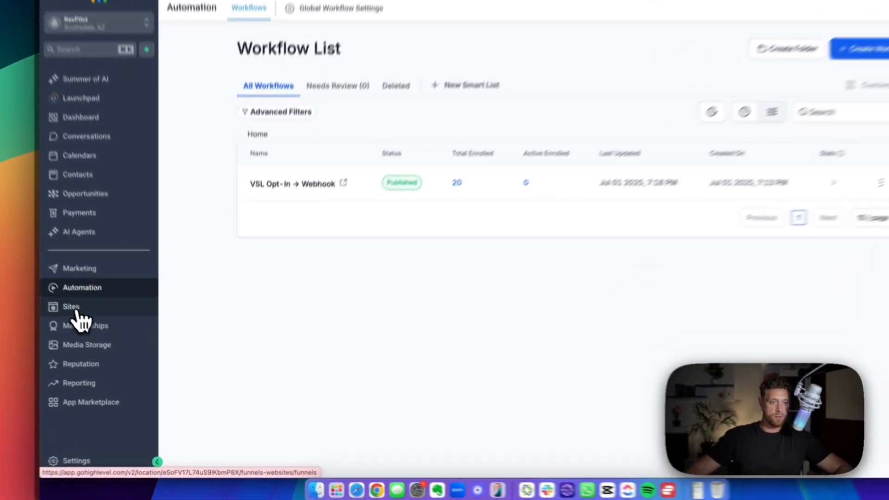
- Open Sites and choose Builder under the Forms menu to list the forms
left_click(107, 334)
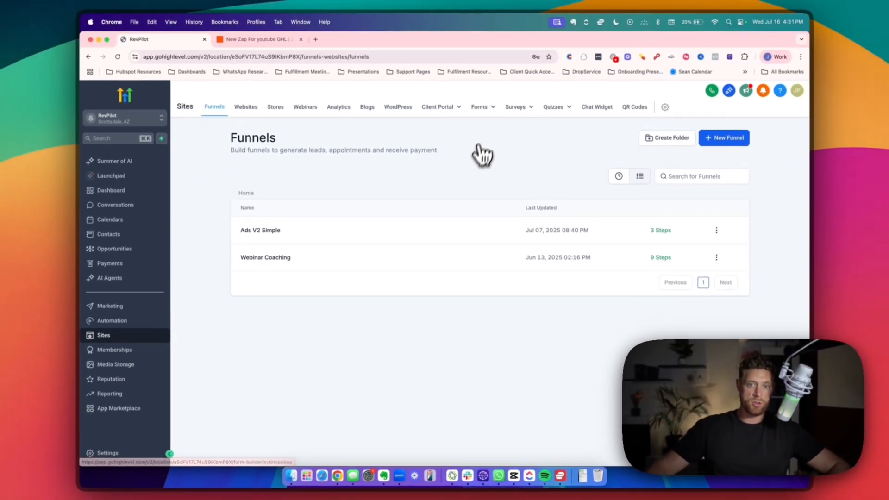
mouse_move(506, 159)
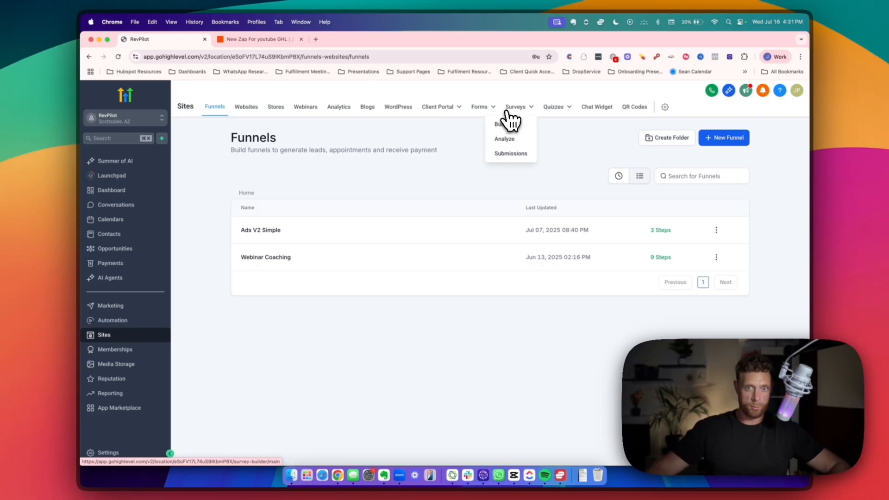
mouse_move(493, 114)
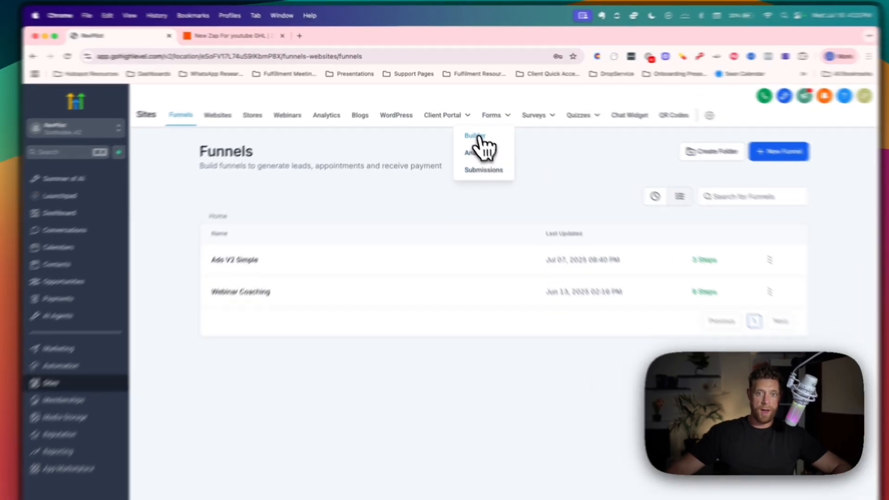
left_click(467, 125)
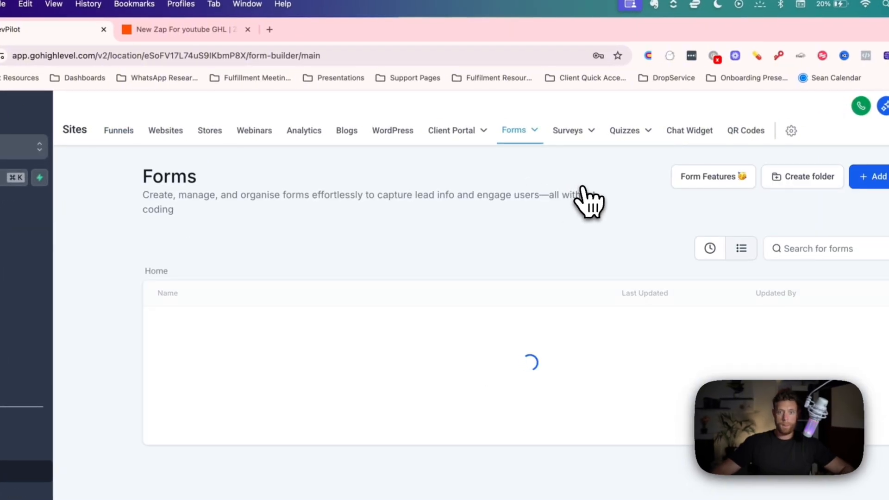
- Add a blank form from scratch, title it 'Youtube Test For Close CRM', and save it
left_click(872, 176)
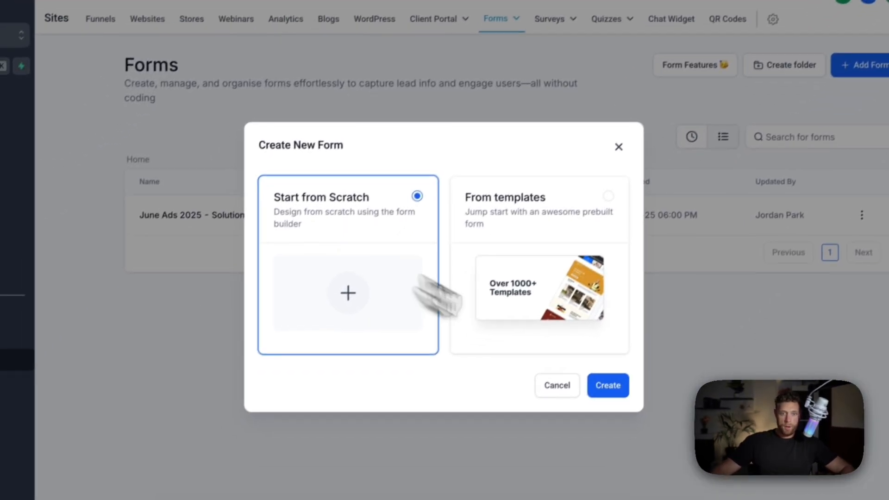
left_click(608, 385)
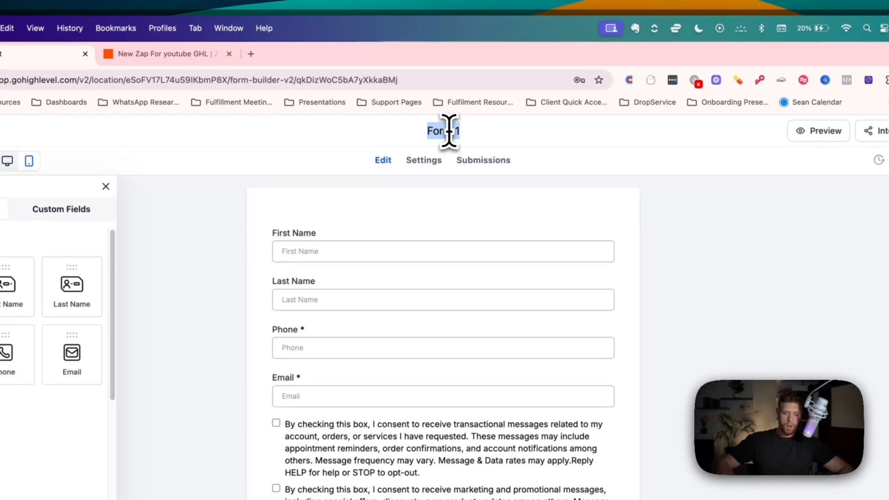
left_click(442, 91)
type("Y")
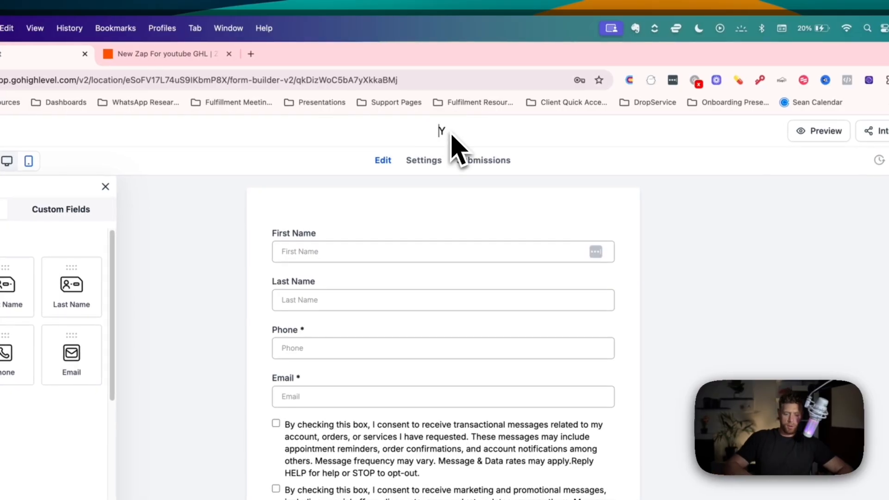
type("outube Test F")
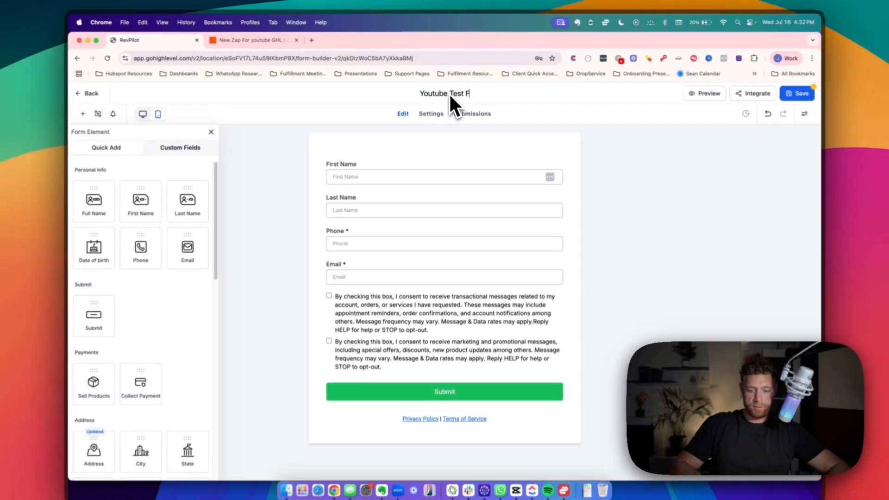
type("or Close")
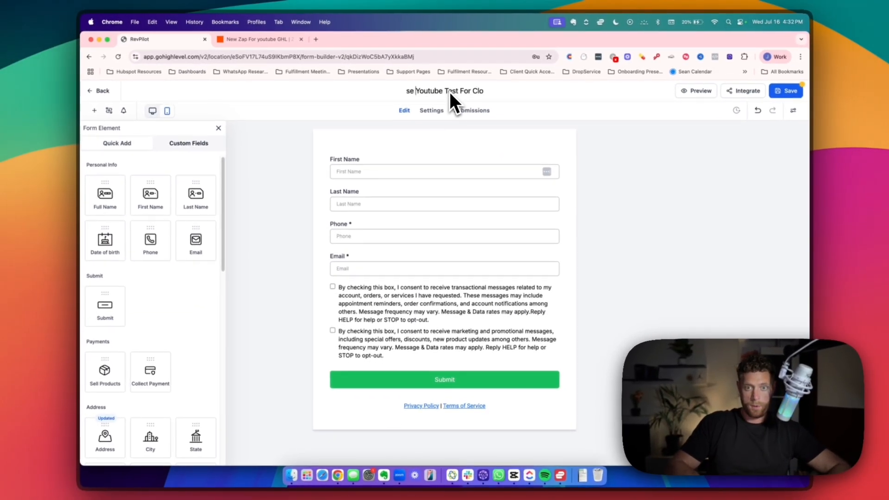
key("BackSpace")
key("BackSpace")
key("BackSpace")
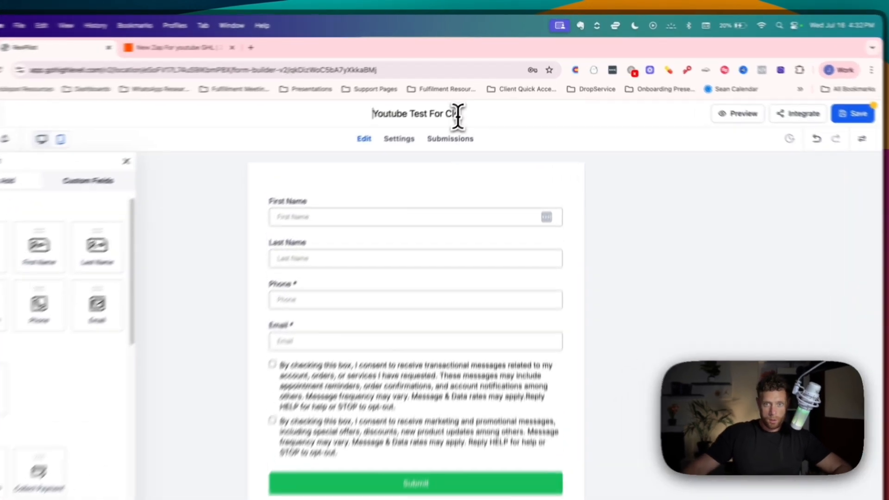
left_click(459, 115)
type("se CRM")
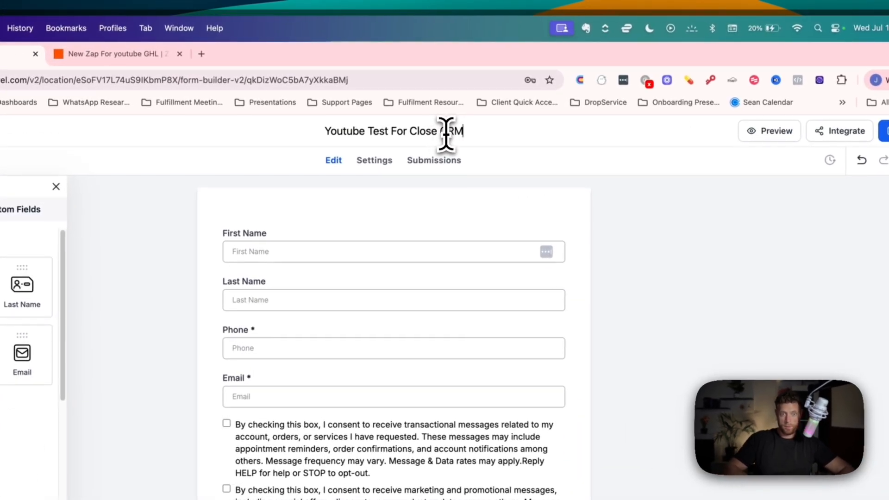
left_click(584, 181)
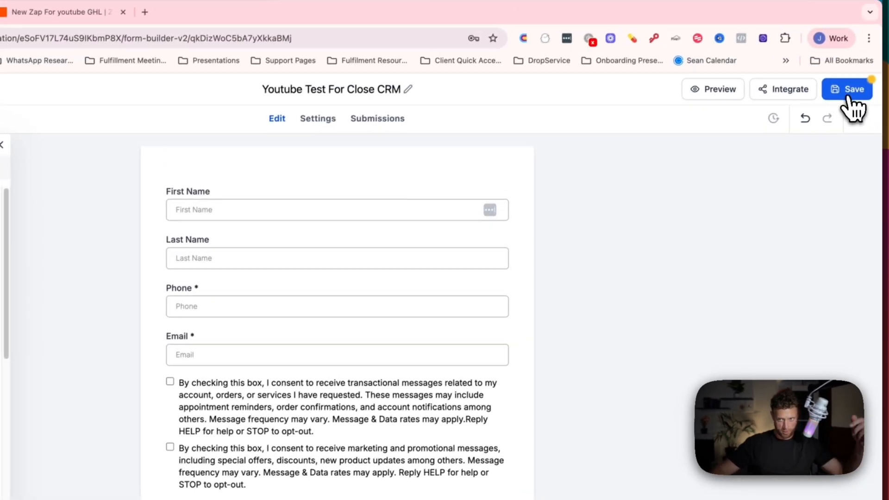
left_click(849, 93)
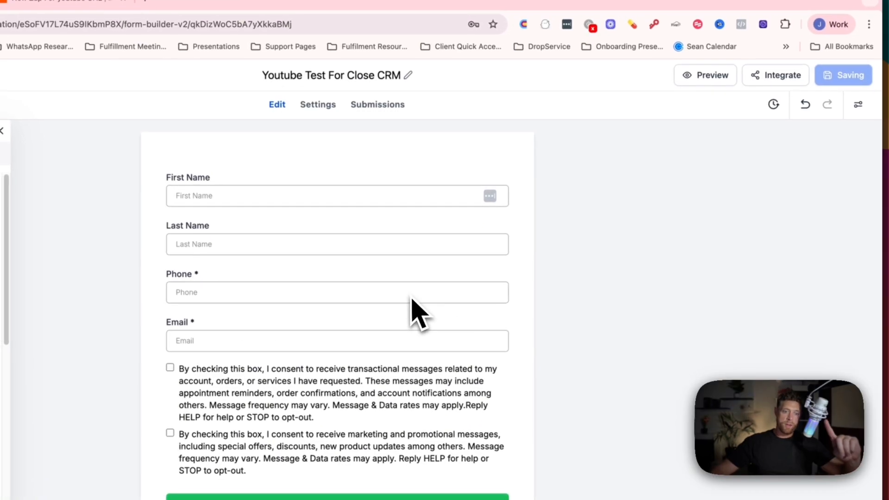
- Choose the Popup layout in the form's Integrate options, then close them
left_click(782, 77)
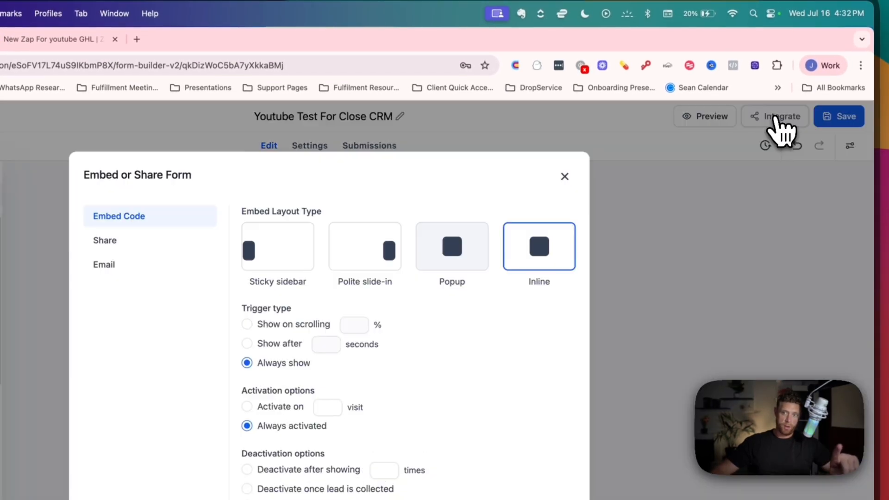
left_click(469, 264)
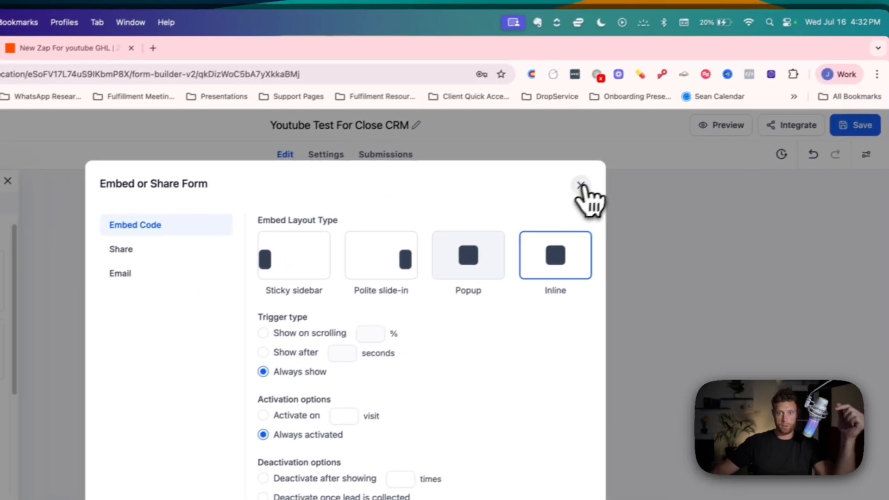
left_click(649, 6)
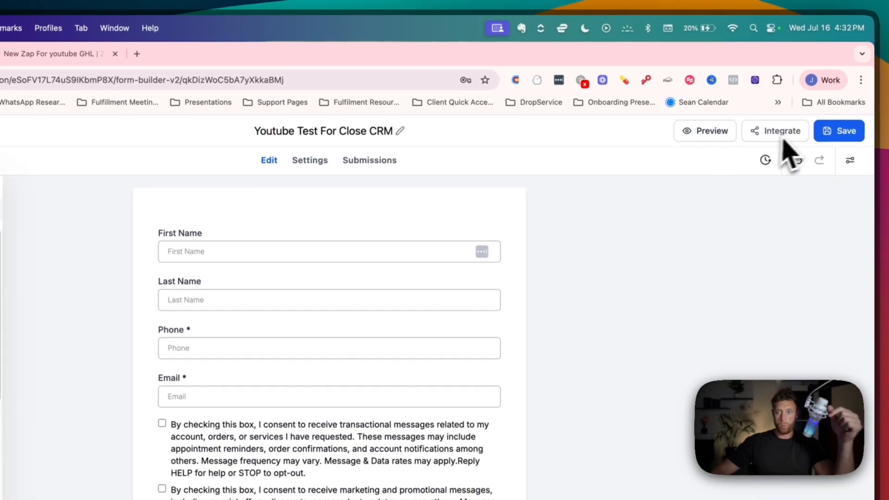
- Preview the form live in a new tab, then return to the Forms list
left_click(718, 134)
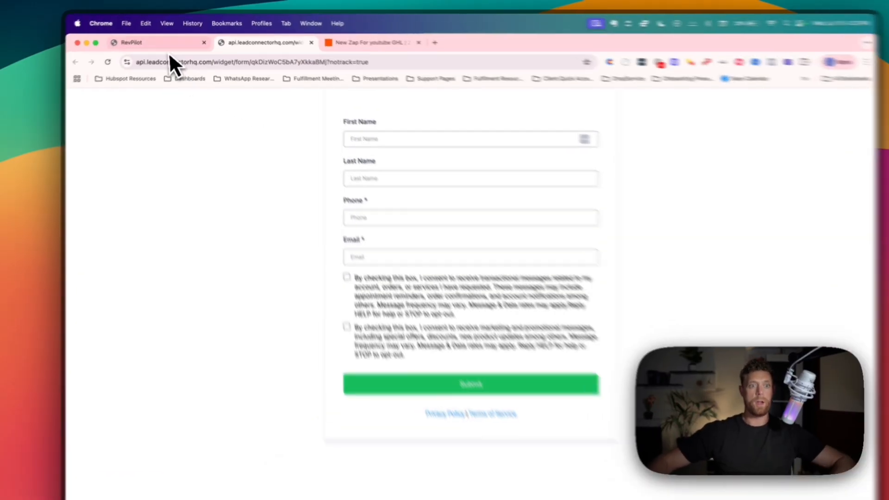
left_click(160, 39)
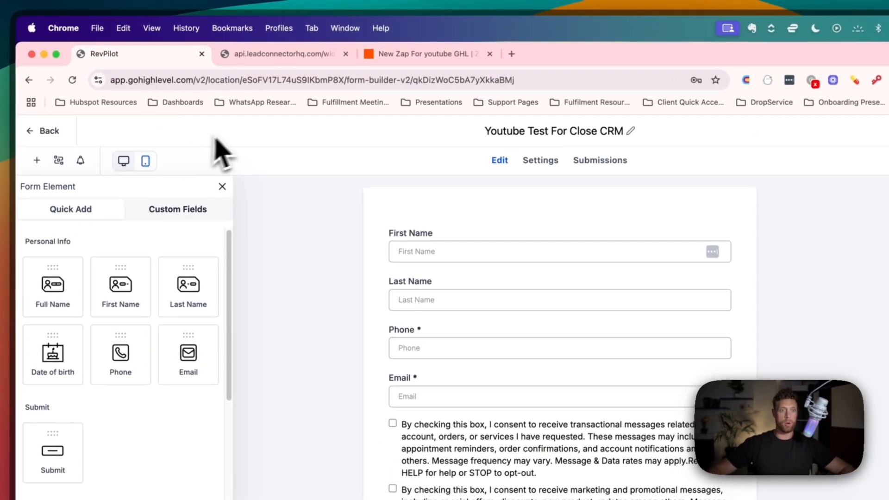
left_click(45, 132)
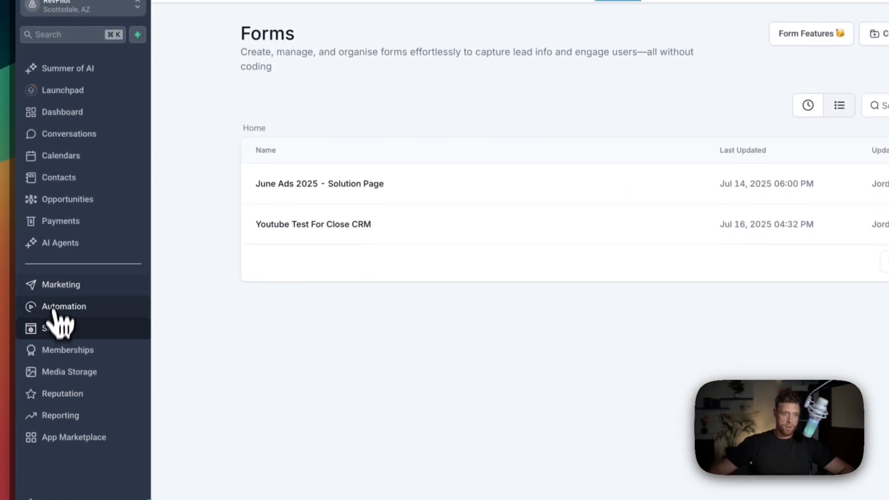
- Create a workflow from scratch named 'Youtube Test' and open its trigger list
left_click(70, 308)
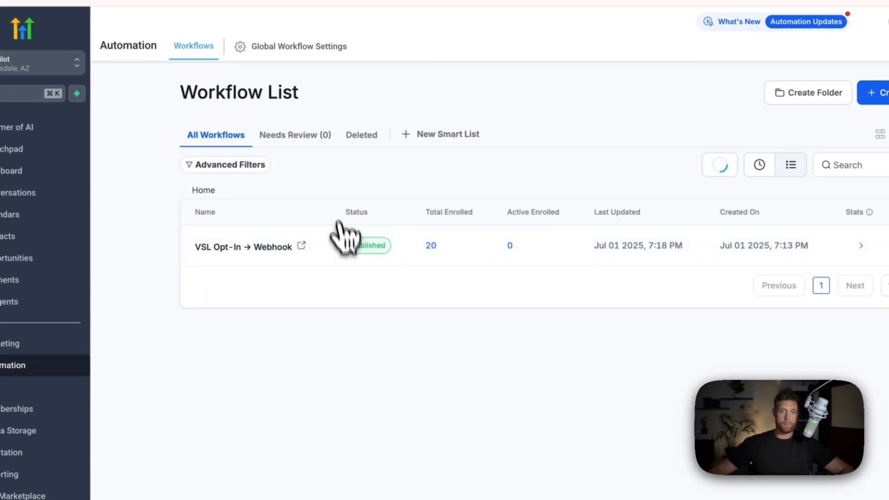
left_click(770, 150)
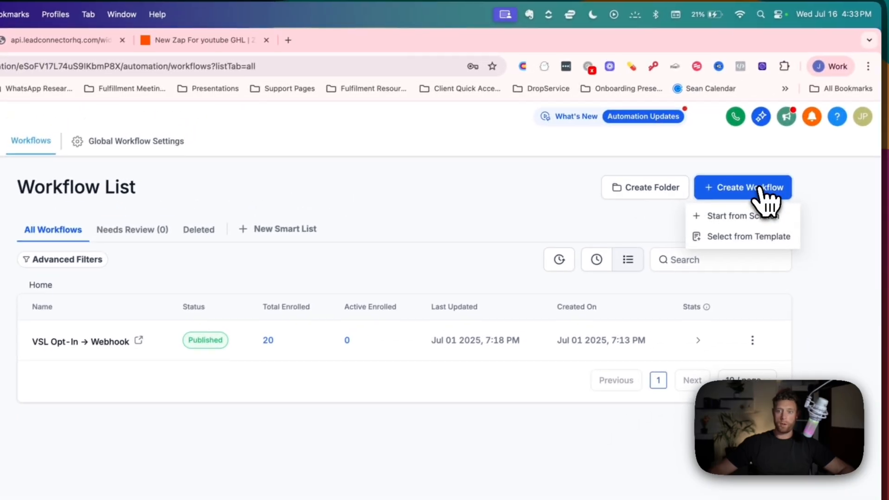
left_click(741, 216)
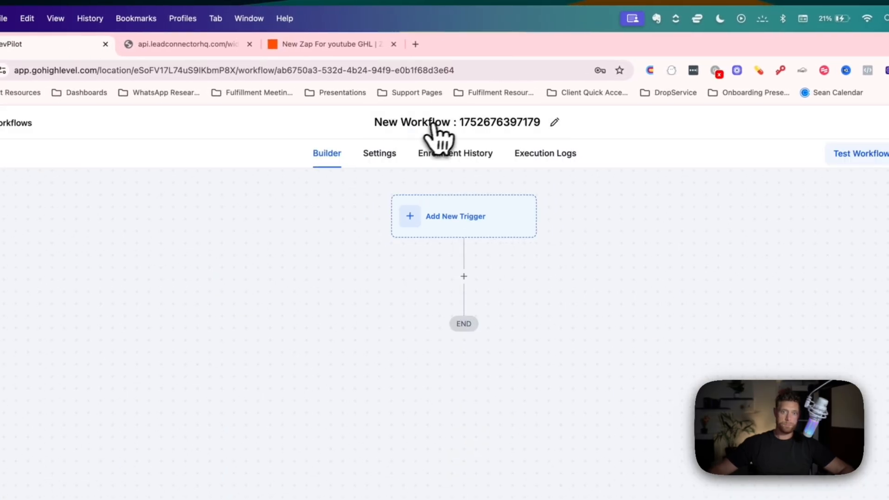
left_click(440, 121)
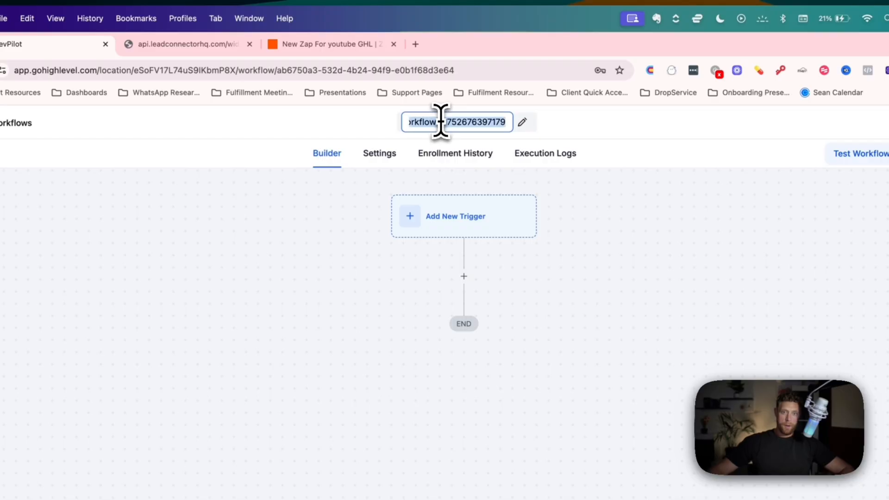
type("Youtube Te")
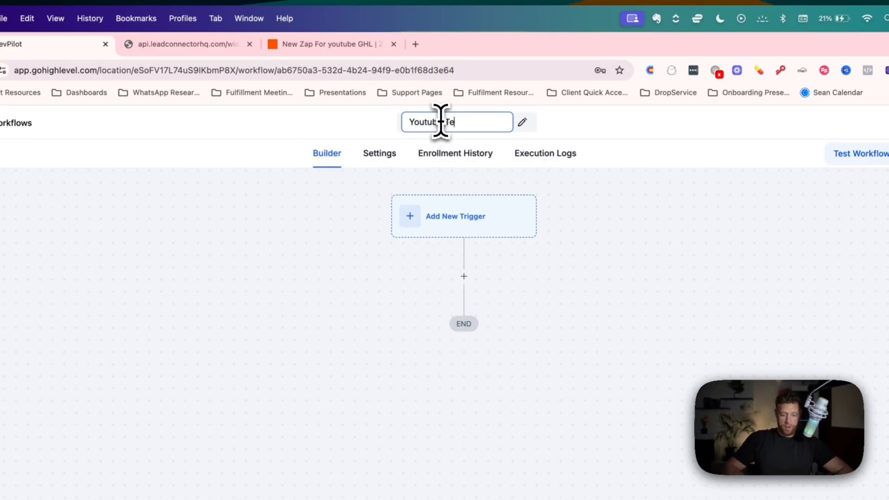
type("st")
key("Return")
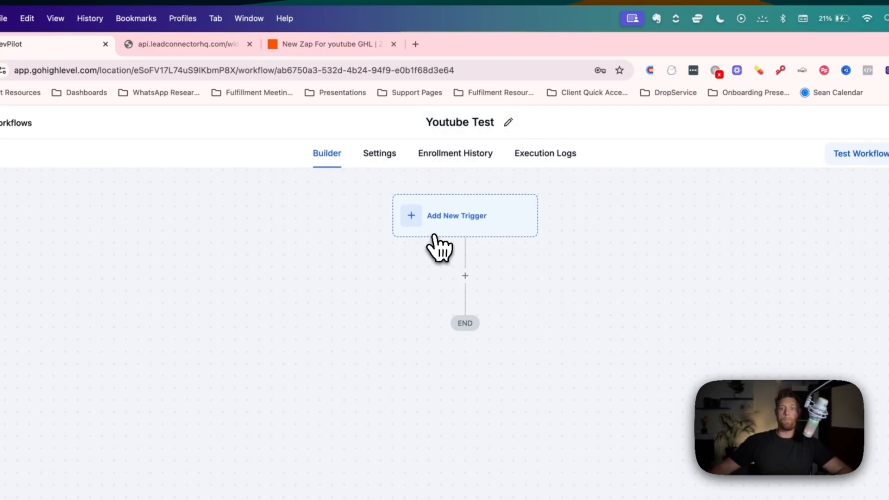
left_click(434, 233)
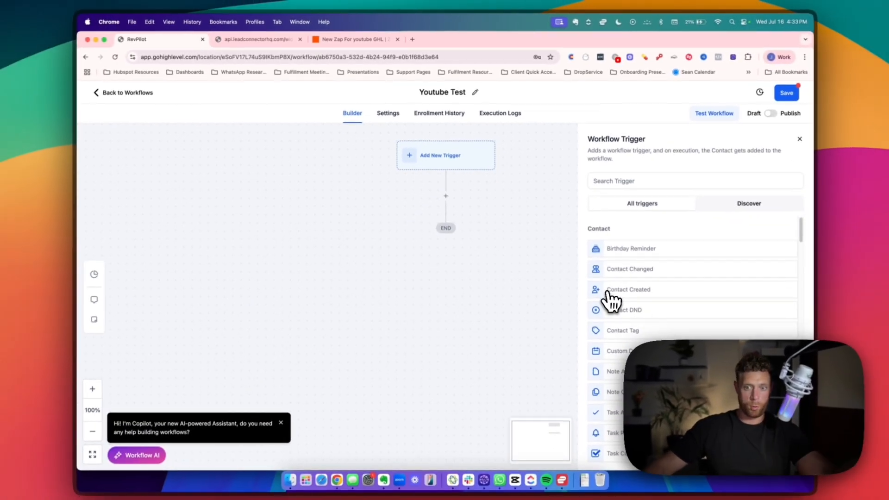
- Search the triggers for 'for' and pick Form Submitted
scroll(740, 444, "down", 5)
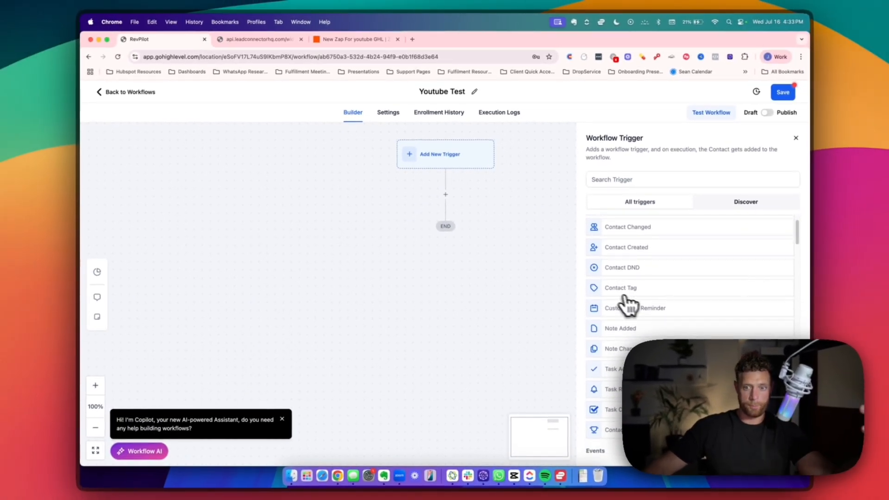
scroll(647, 316, "down", 5)
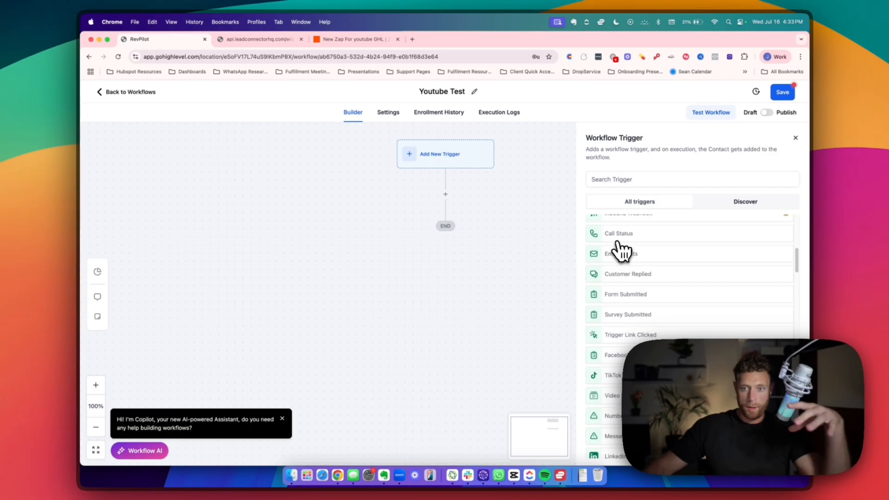
left_click(623, 179)
type("form")
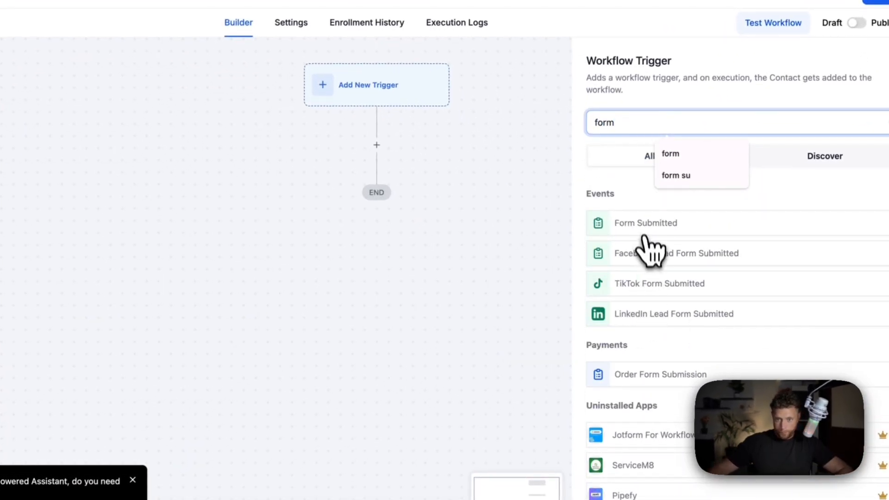
left_click(641, 226)
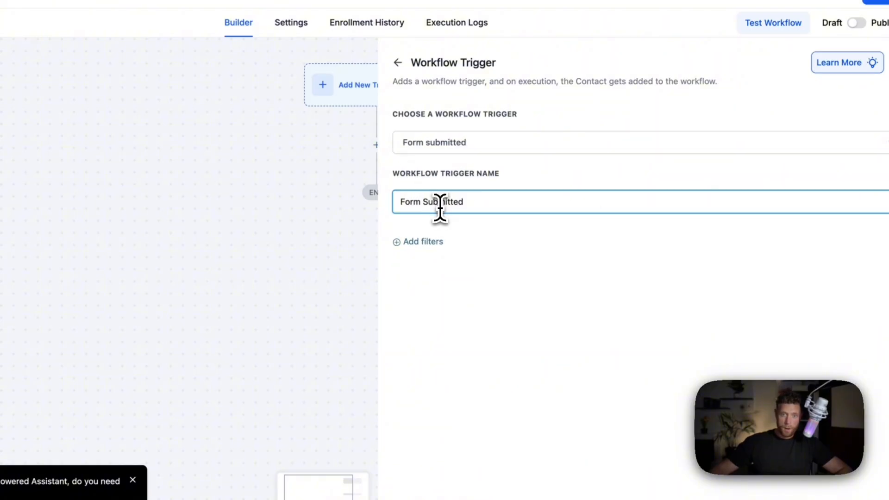
- Filter the trigger with 'Form is' Youtube Test For Close CRM and save it
left_click(483, 259)
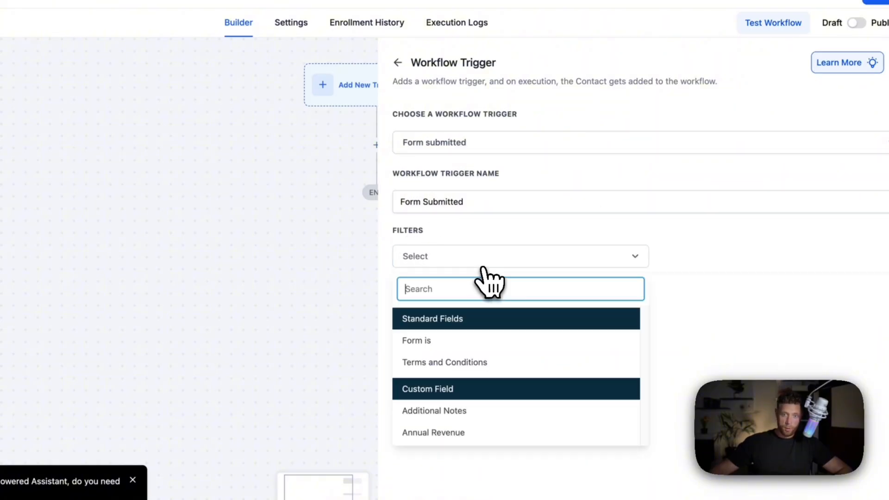
left_click(456, 342)
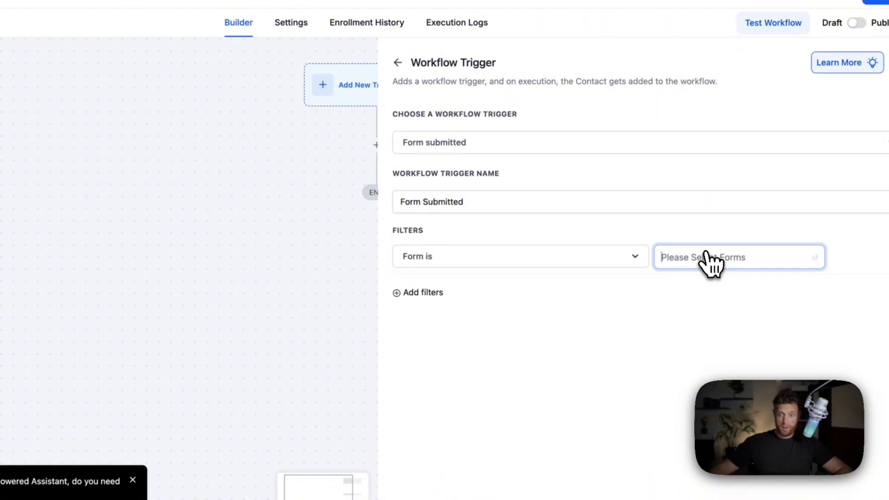
left_click(707, 285)
left_click(569, 370)
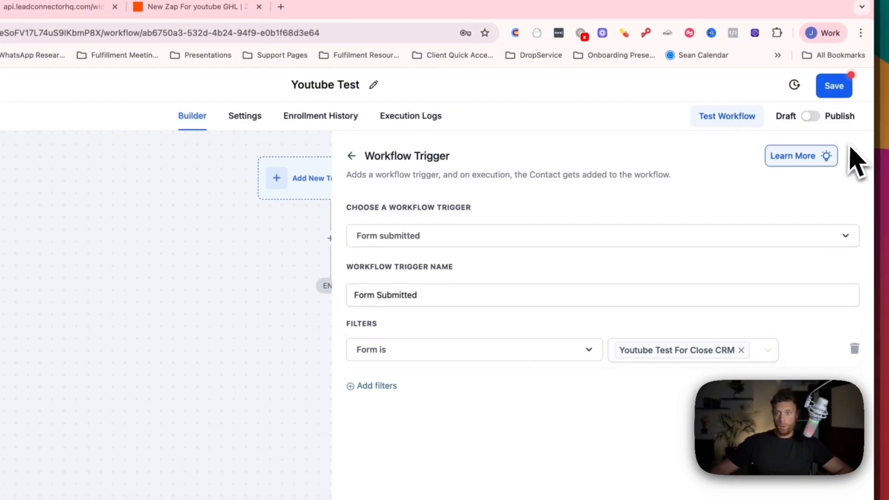
left_click(854, 156)
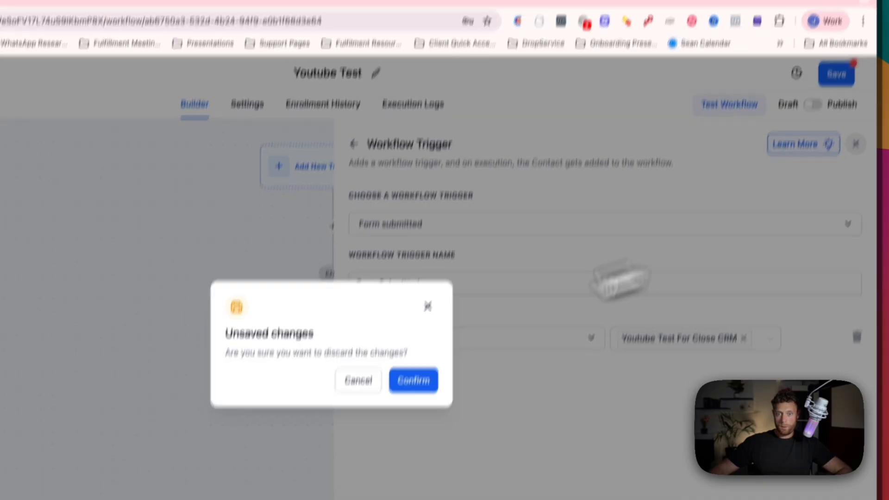
left_click(356, 391)
left_click(867, 443)
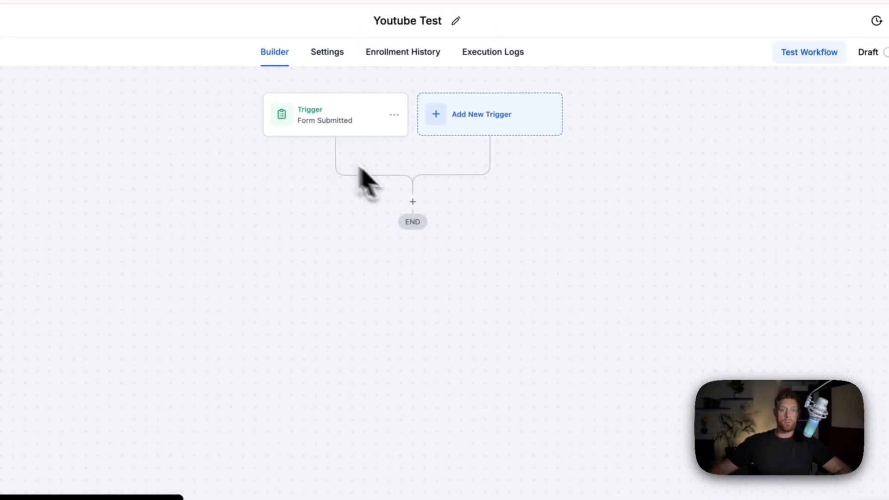
- Add a Webhook action below the trigger, found by searching 'web', and focus its URL field
left_click(413, 203)
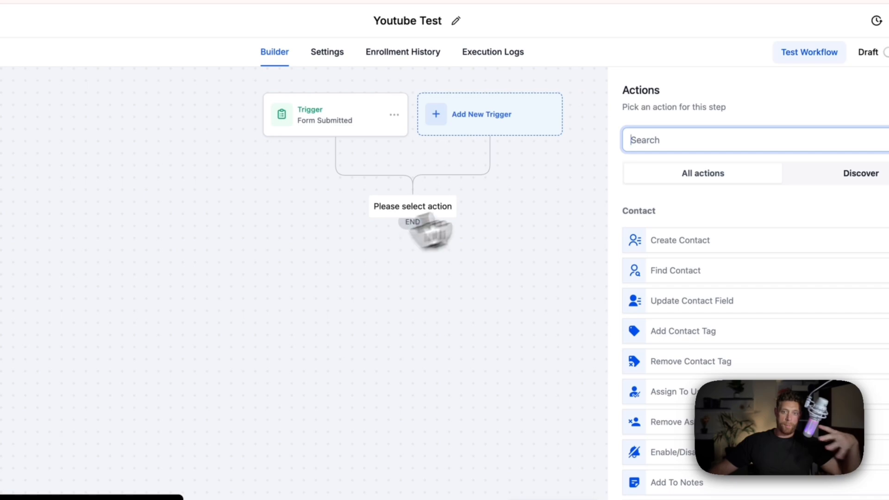
left_click(677, 141)
type("web")
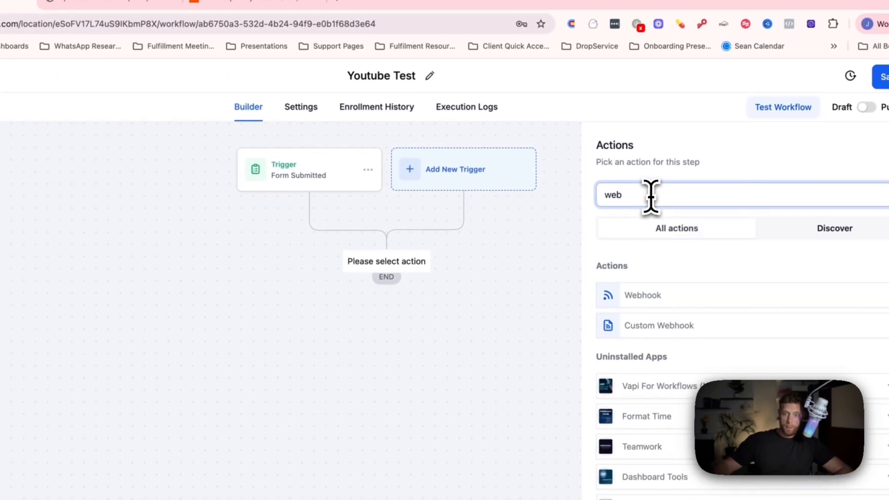
left_click(656, 295)
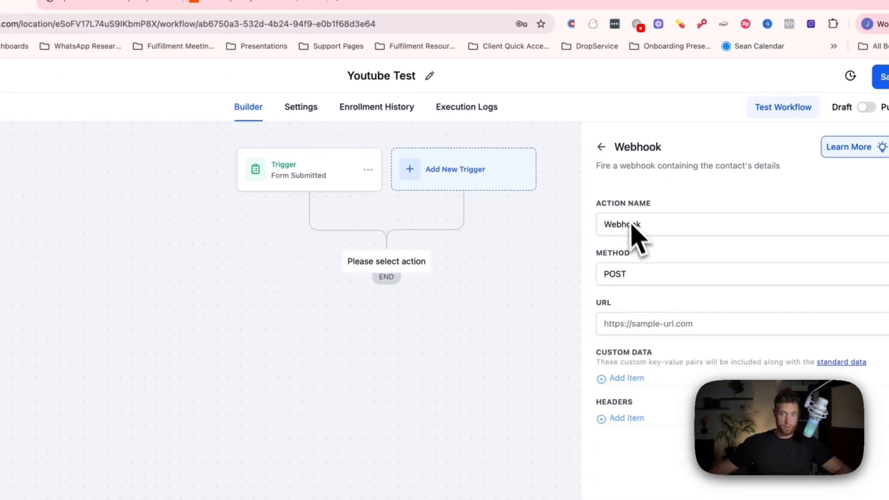
left_click(631, 324)
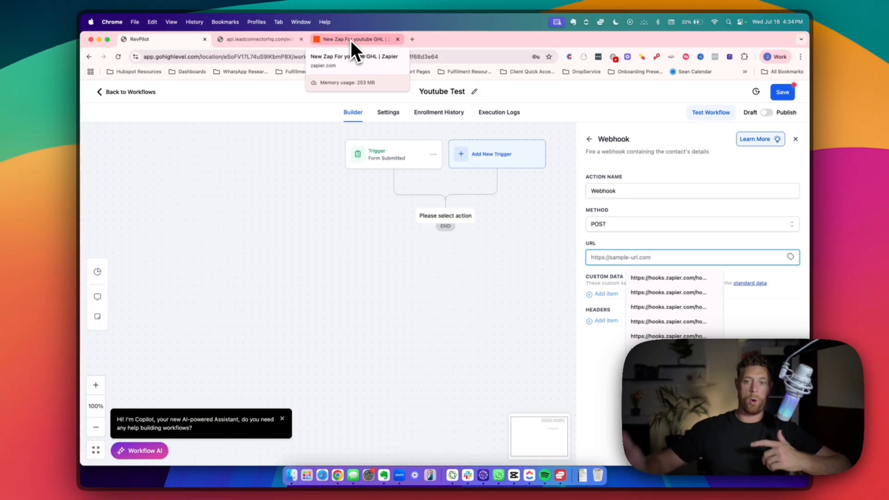
- Set the Zapier trigger to Webhooks by Zapier with the Catch Hook event
left_click(665, 245)
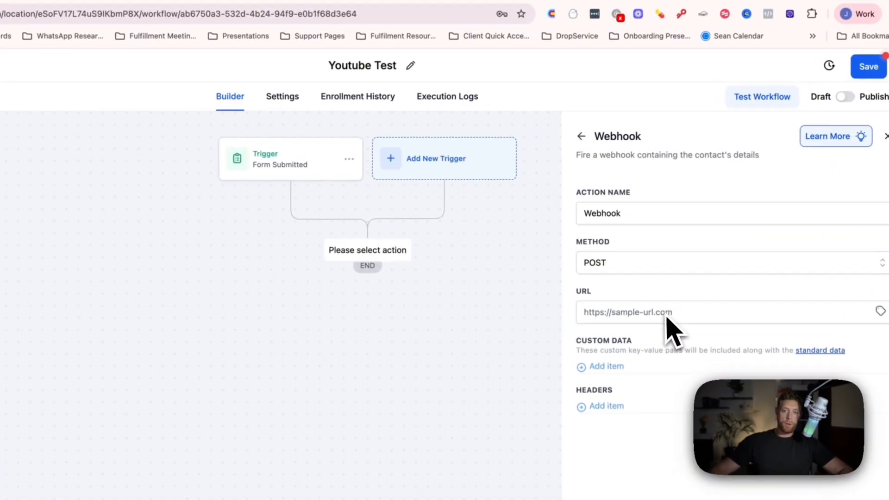
left_click(291, 44)
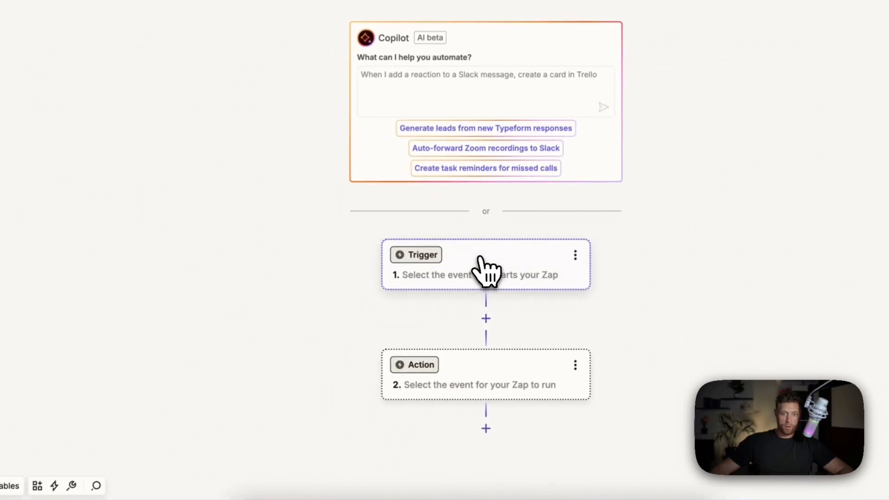
left_click(480, 257)
type("web")
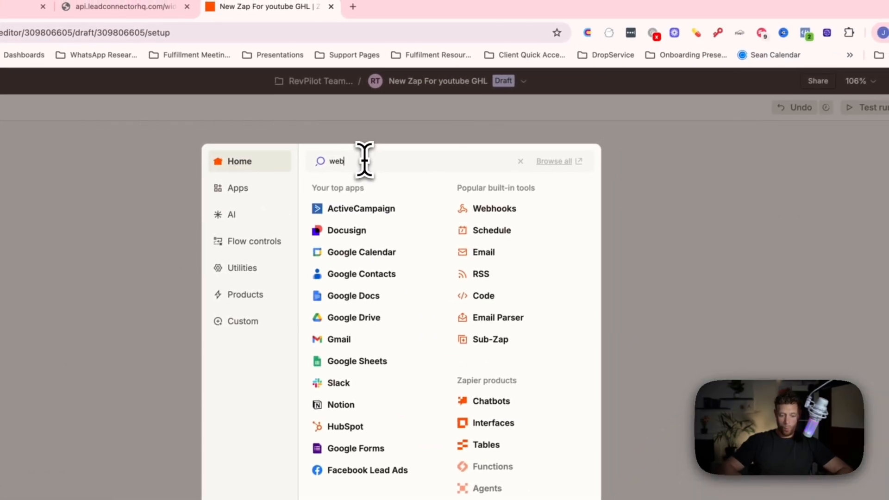
type("hoo")
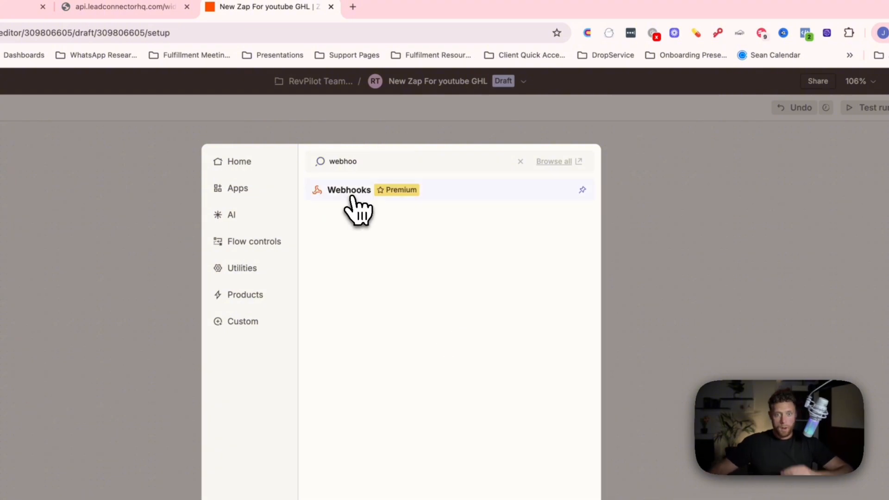
left_click(351, 197)
left_click(755, 274)
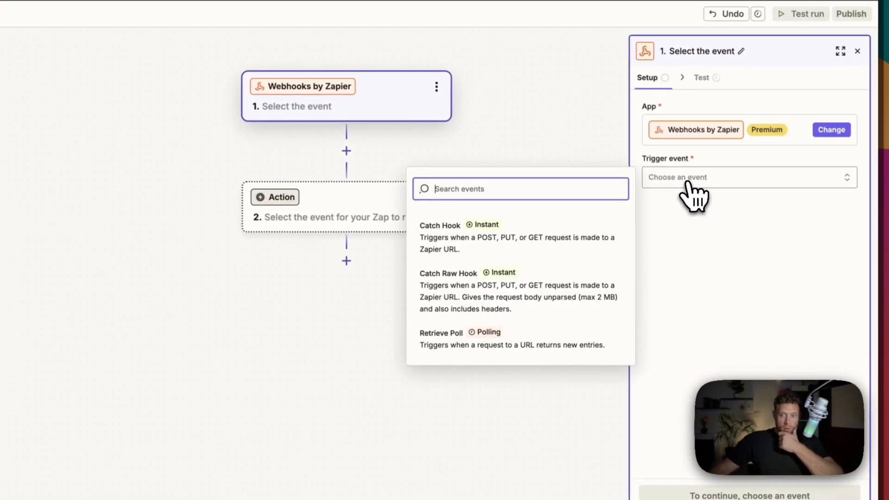
left_click(445, 236)
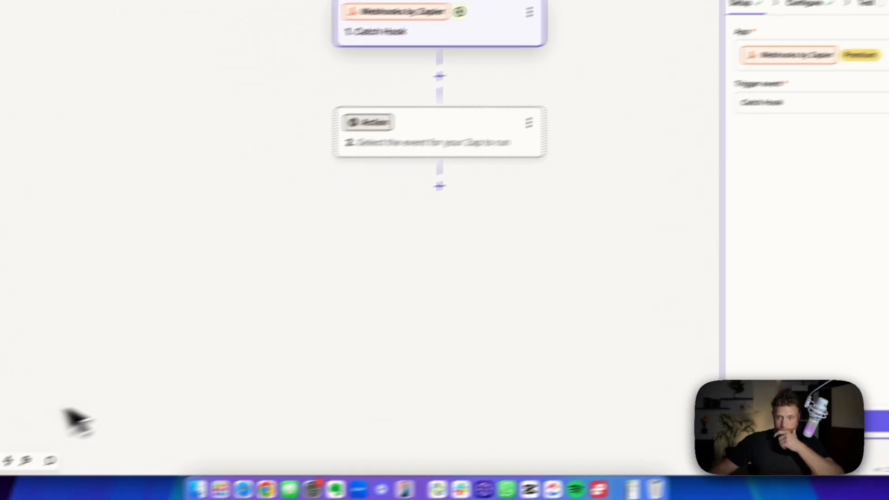
- Continue past Configure to the Test tab and copy the Catch Hook webhook URL
left_click(854, 421)
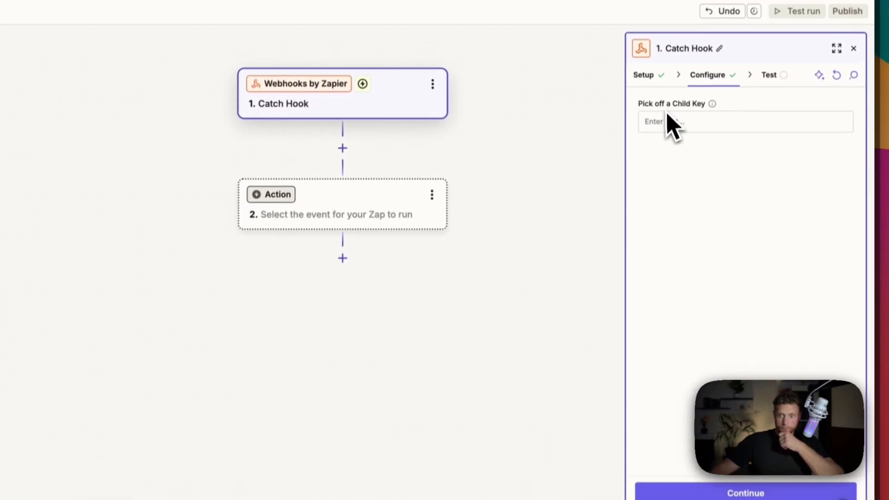
left_click(665, 122)
left_click(746, 492)
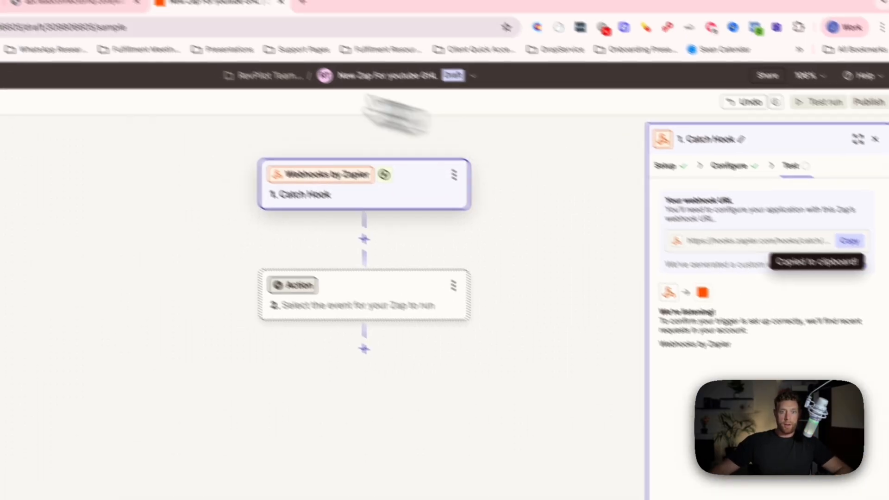
left_click(253, 46)
left_click(148, 64)
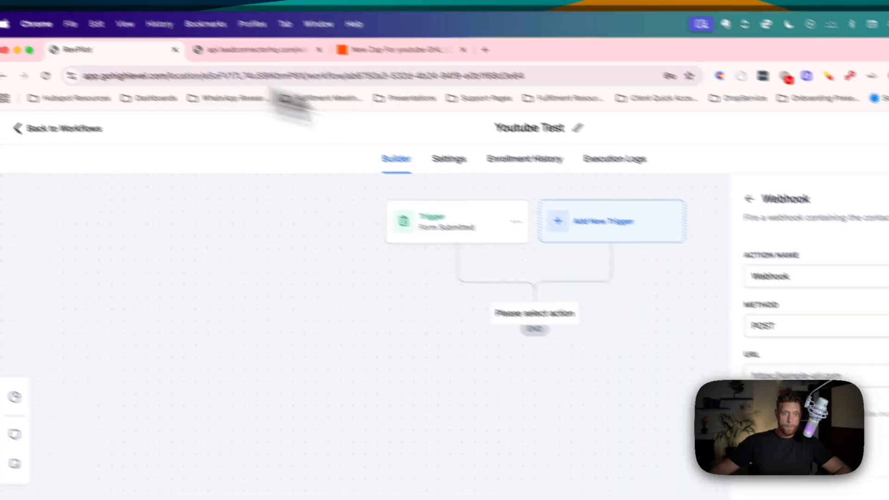
- Paste the Zapier hook URL into the Webhook URL, drop the extra rows, and close the panel
left_click(654, 332)
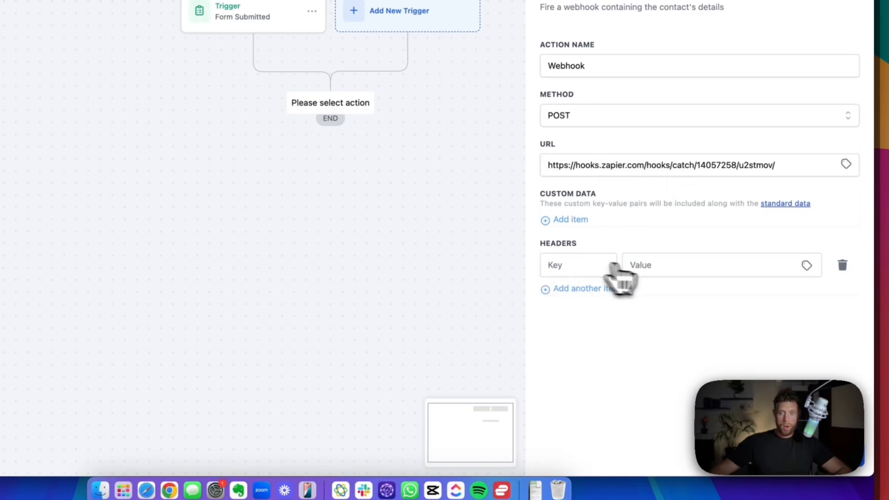
left_click(842, 263)
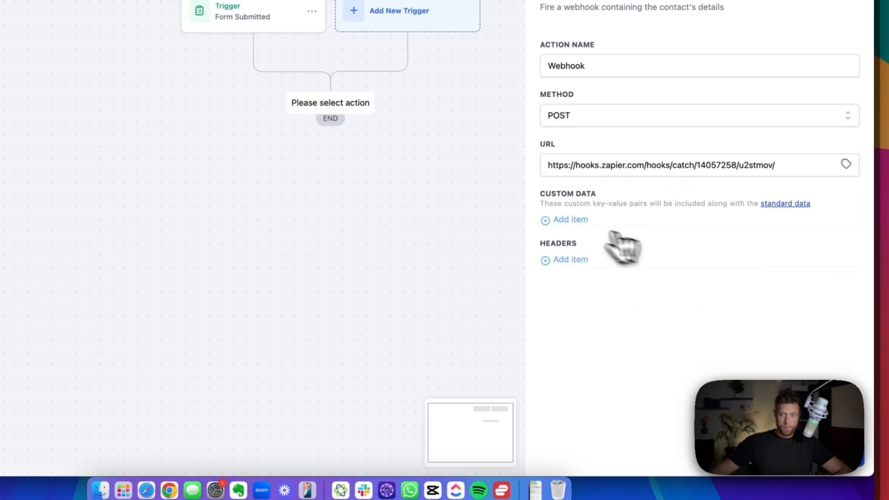
left_click(570, 220)
left_click(842, 226)
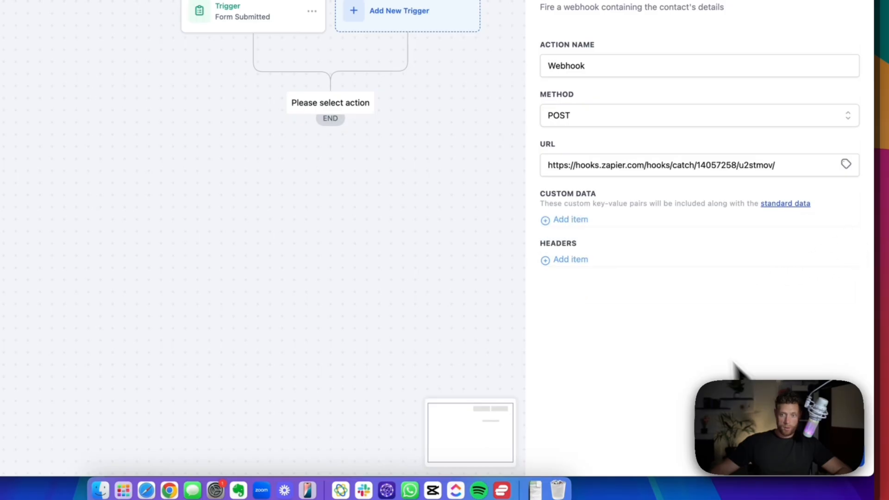
left_click(833, 456)
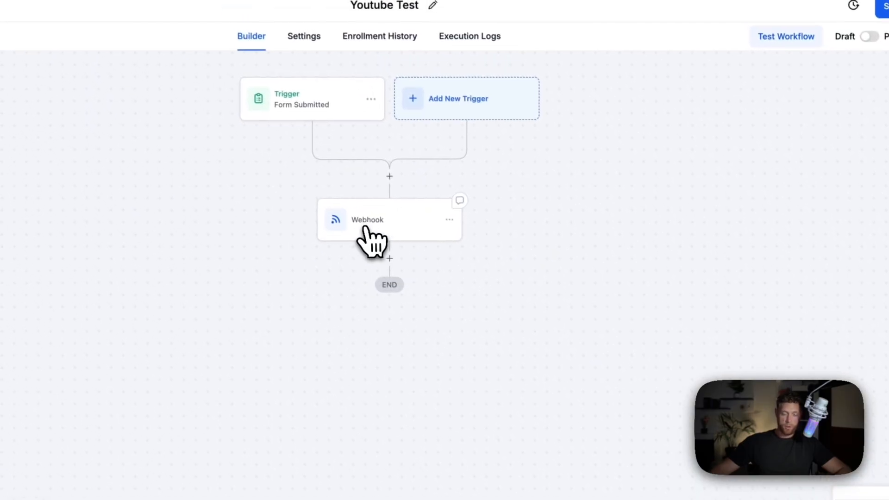
left_click_drag(572, 364, 569, 363)
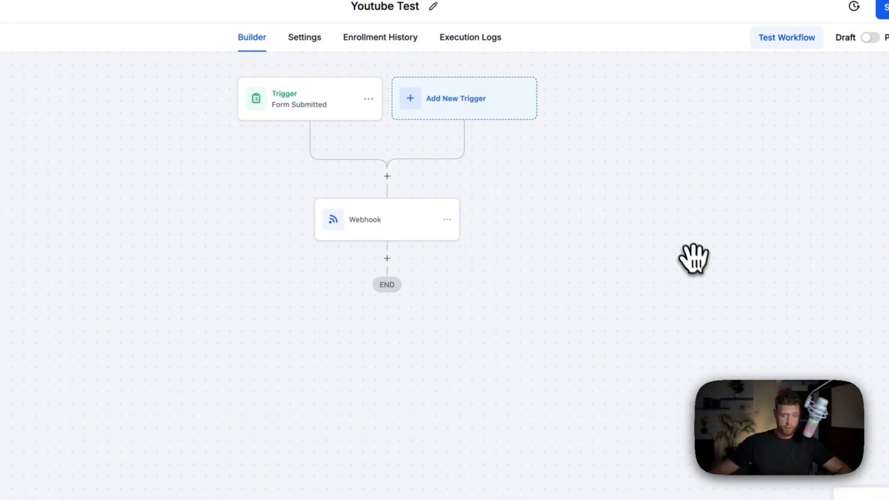
- Publish the Youtube Test workflow and begin filling First Name in the live form preview
left_click(870, 38)
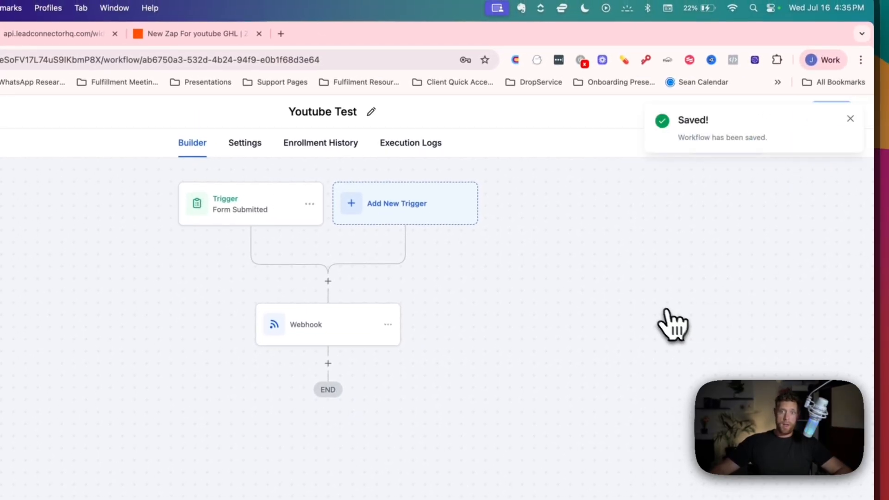
left_click(60, 35)
left_click(275, 173)
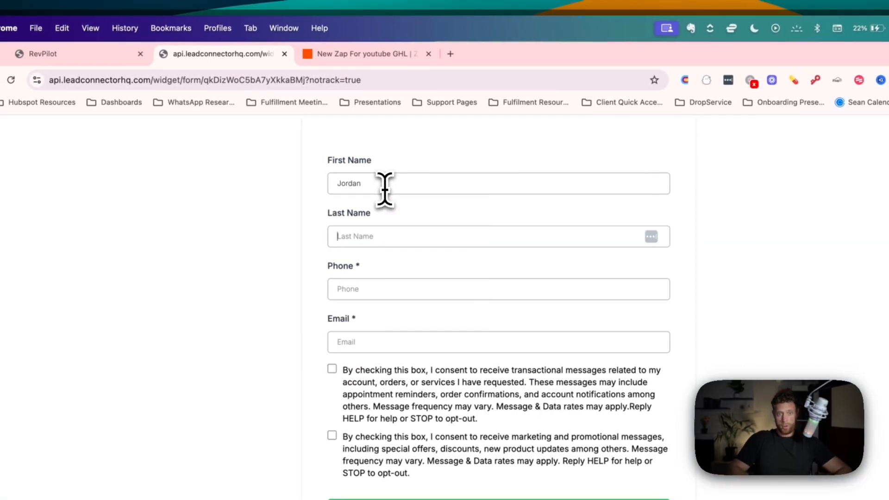
- Fill the test form with the contact's last name, phone and email, and submit it
type("Park")
key("Tab")
type("602")
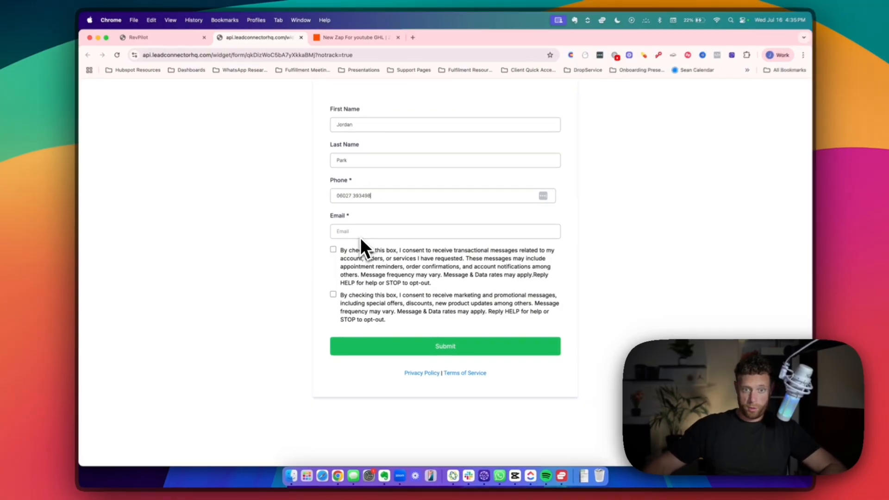
left_click(361, 234)
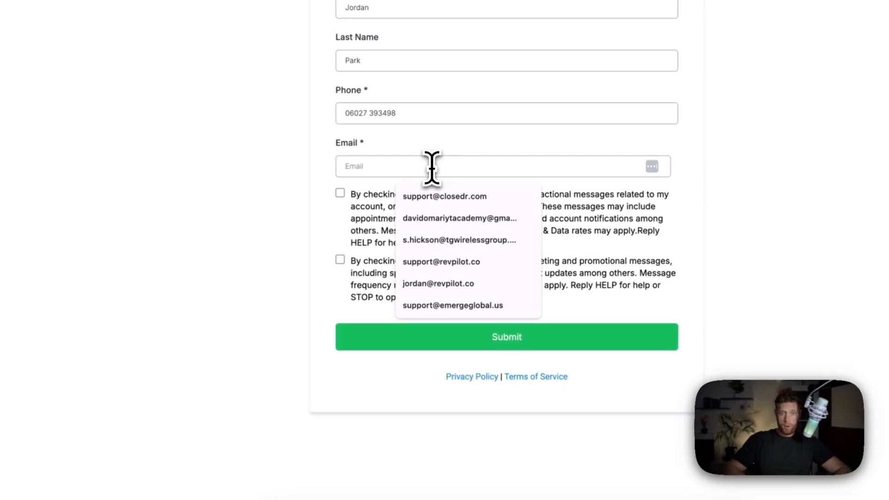
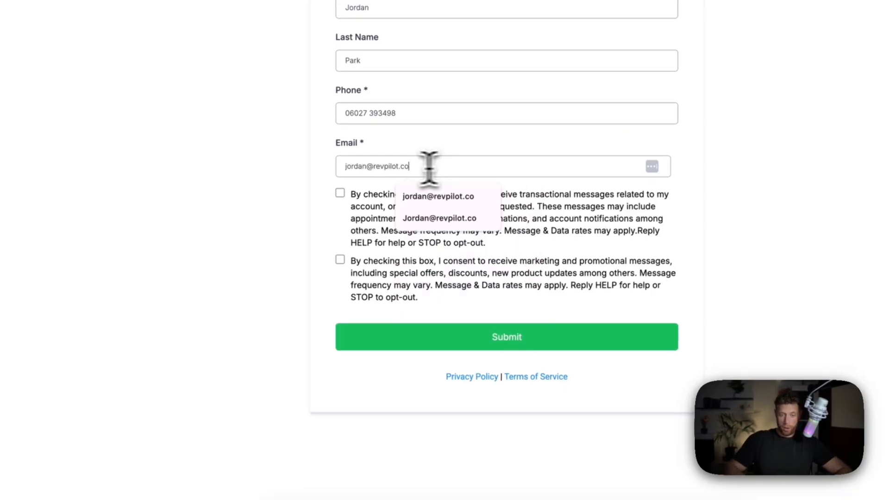
left_click(183, 188)
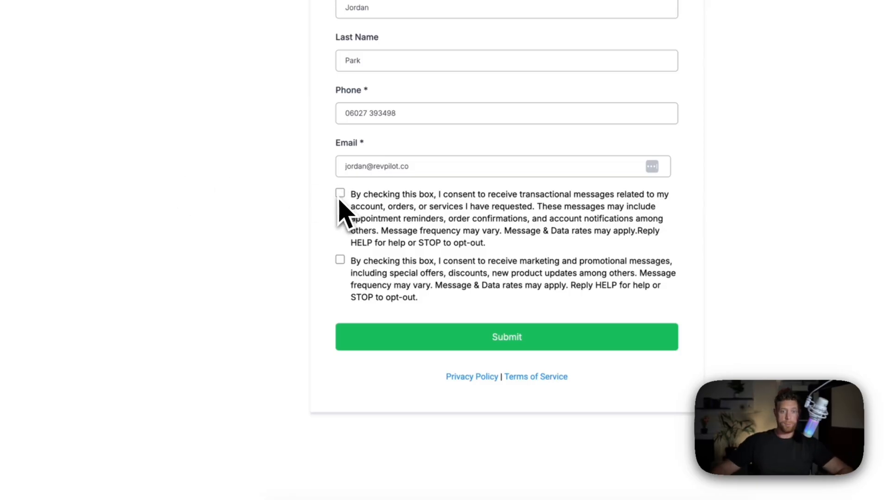
left_click(519, 336)
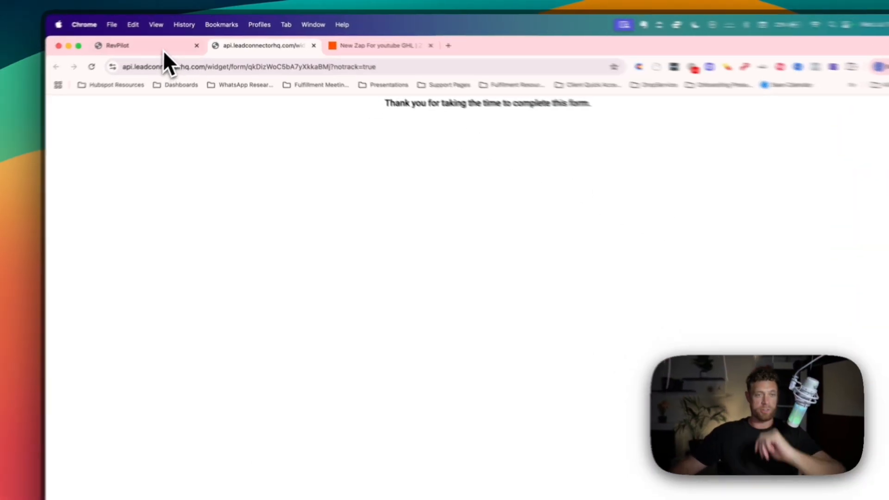
- Confirm in Enrollment History that the Youtube Test workflow enrolled the submission
left_click(169, 45)
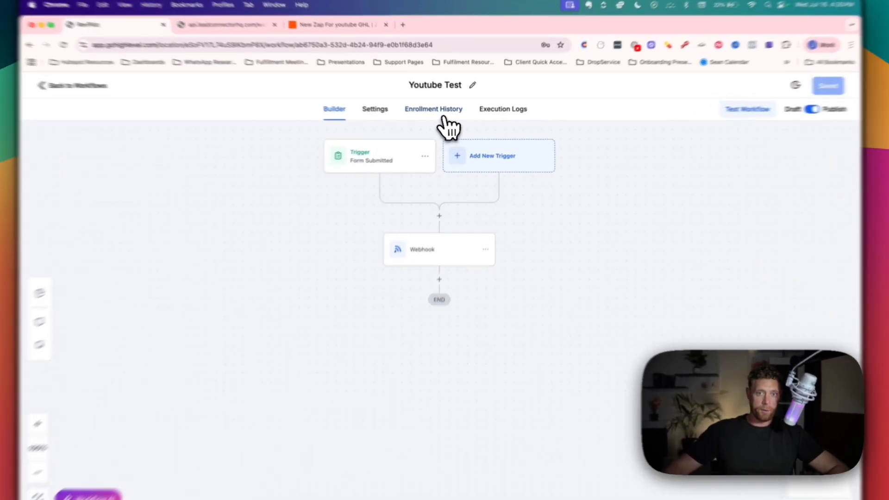
left_click(438, 113)
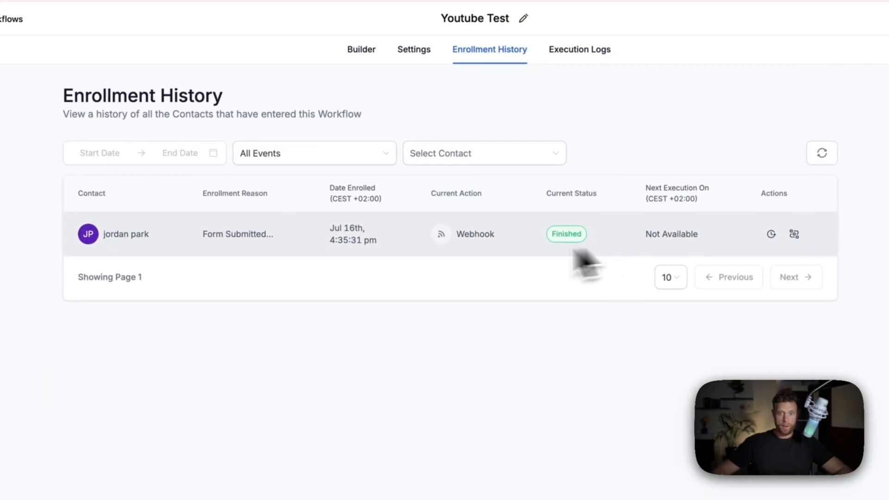
left_click(307, 51)
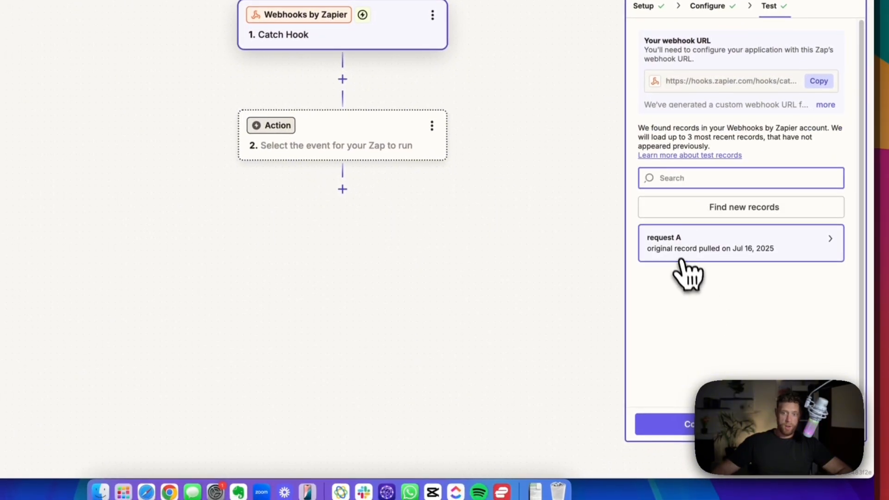
- Review the contact fields in the caught 'request A' record, then start a second Action step
left_click(677, 249)
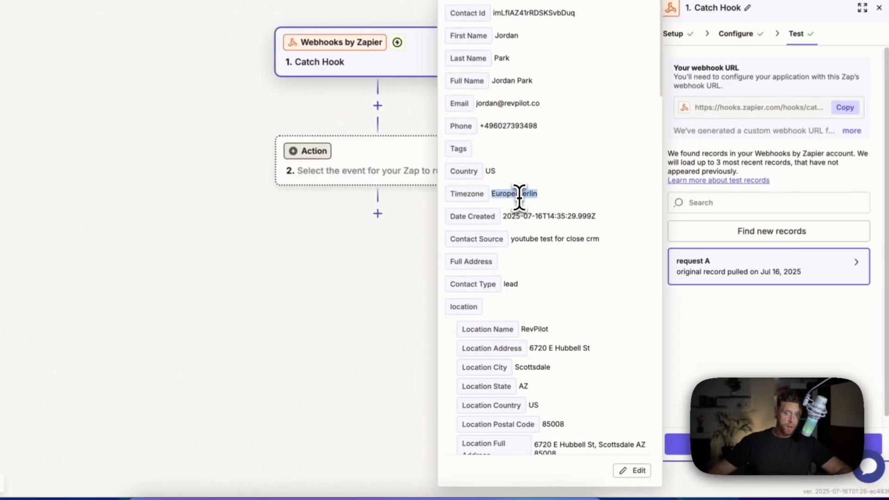
double_click(547, 257)
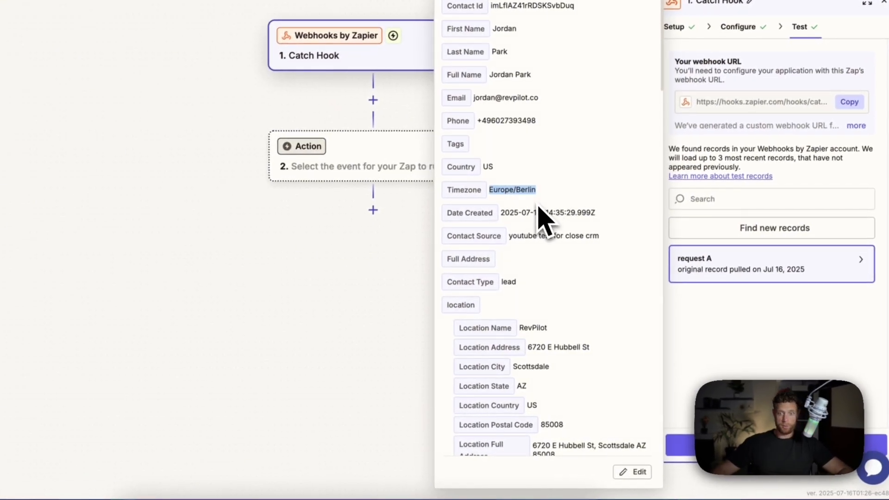
scroll(562, 371, "down", 5)
scroll(549, 267, "down", 10)
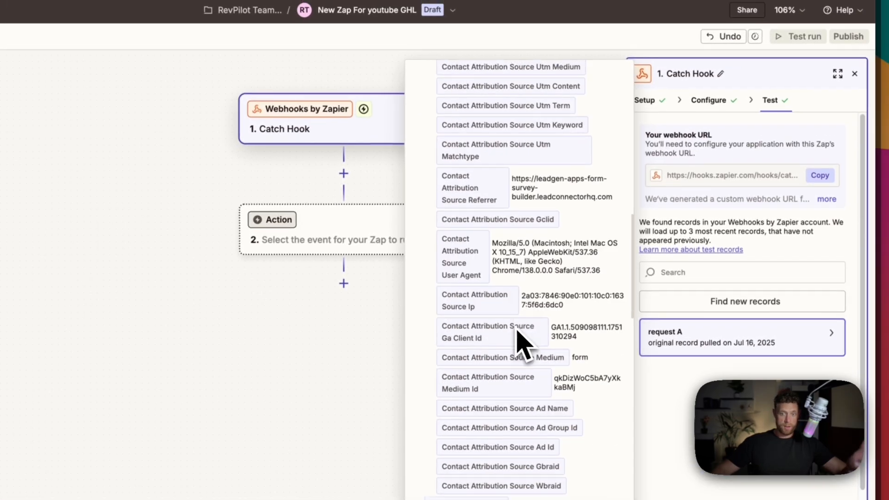
scroll(549, 287, "up", 20)
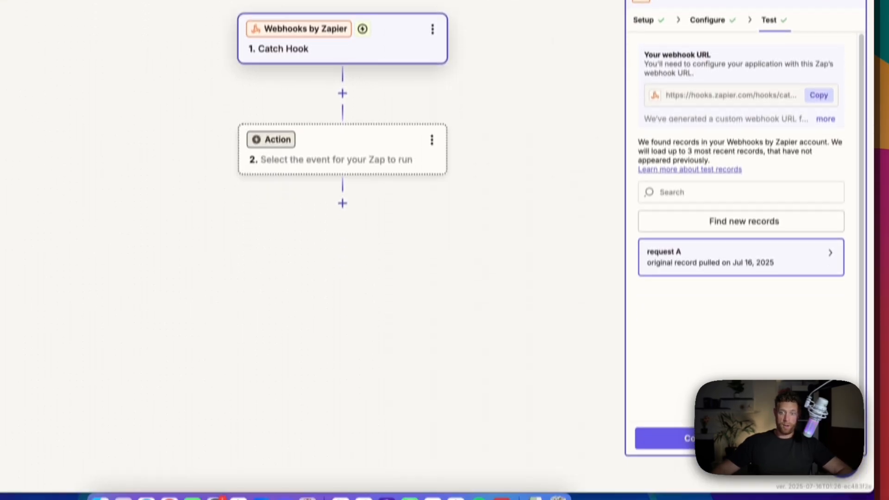
left_click(740, 415)
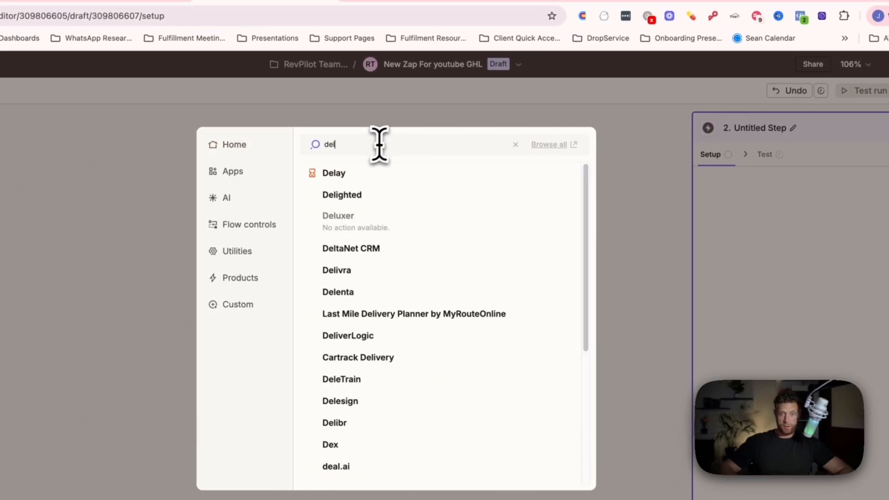
- Make the second step a Delay step using the Delay For event
left_click(332, 175)
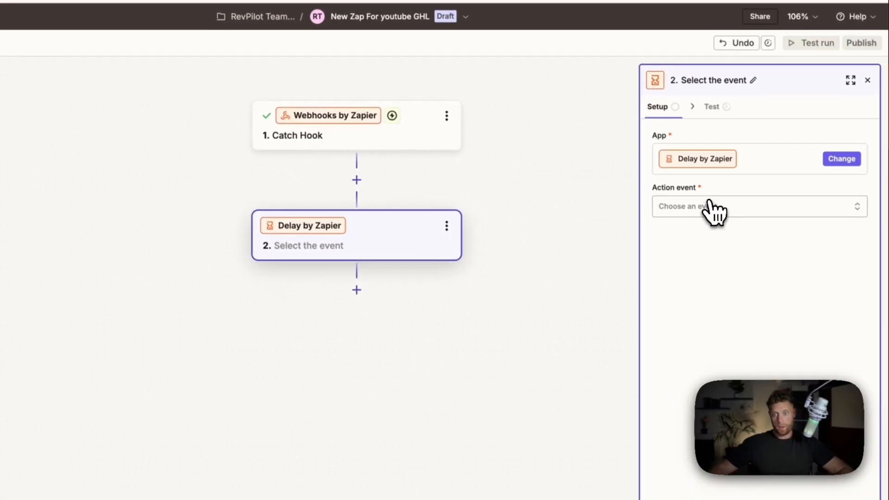
left_click(757, 250)
left_click(448, 319)
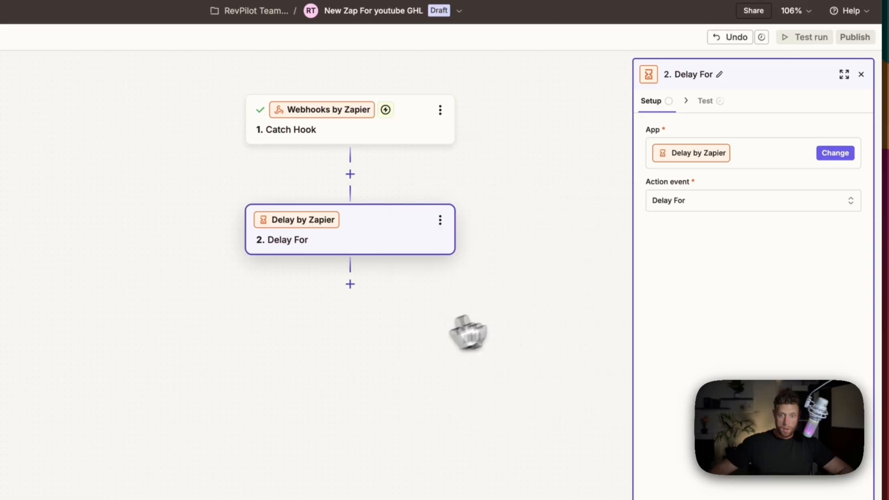
left_click(684, 202)
left_click(699, 302)
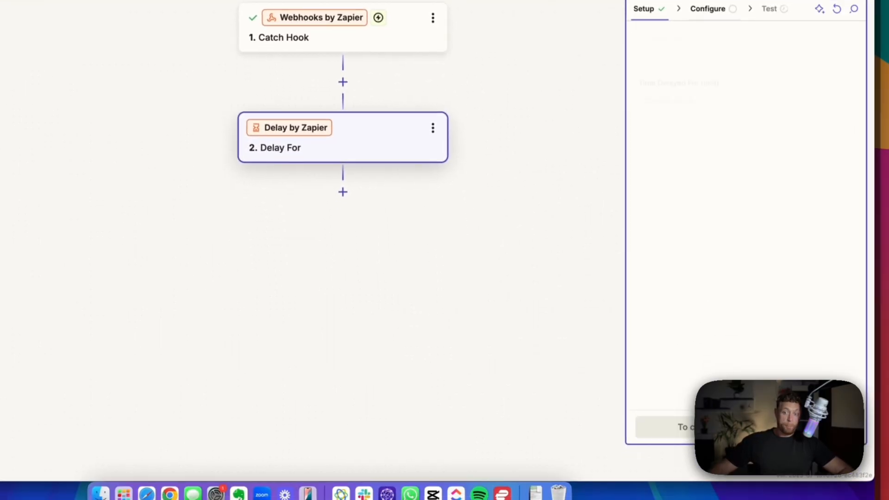
- Set the delay to 2 Minutes, test the step, and add a third step
left_click(709, 145)
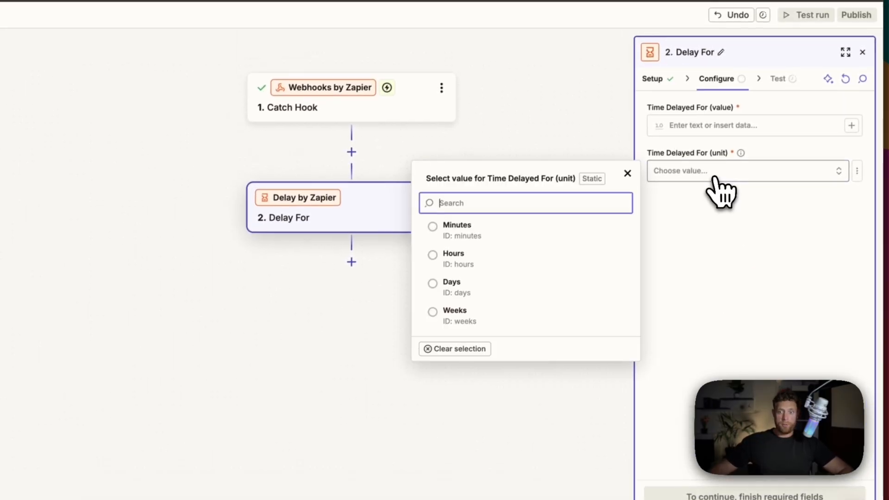
left_click(454, 227)
key("F1")
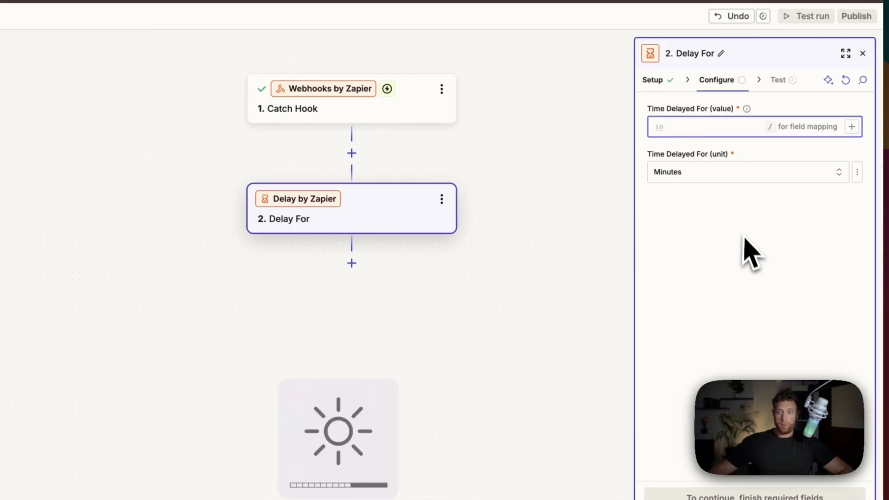
type("2")
left_click(752, 279)
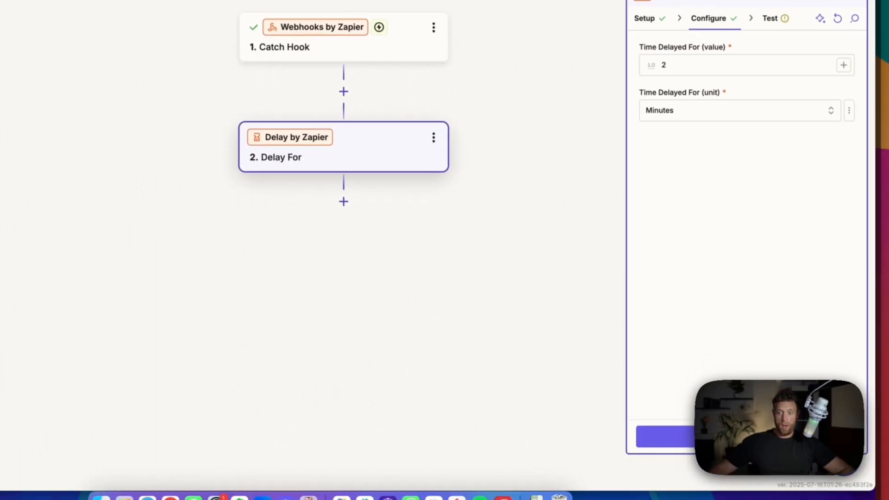
left_click(756, 496)
left_click(801, 429)
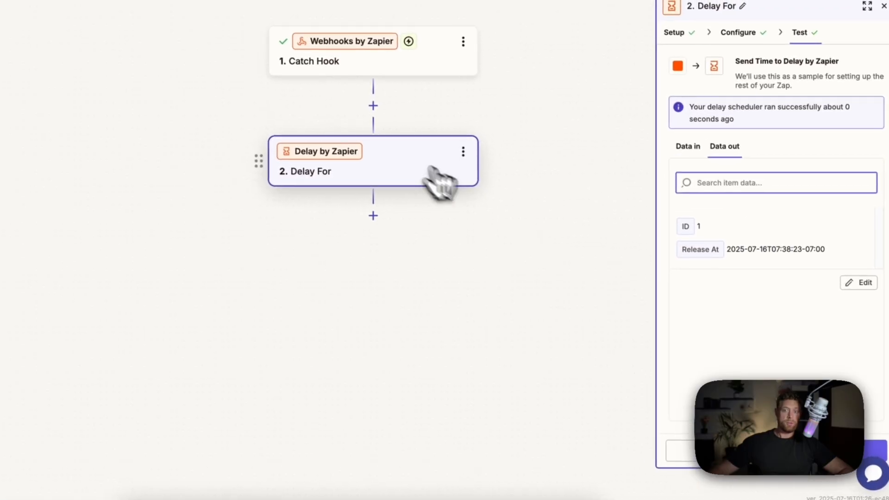
left_click(373, 215)
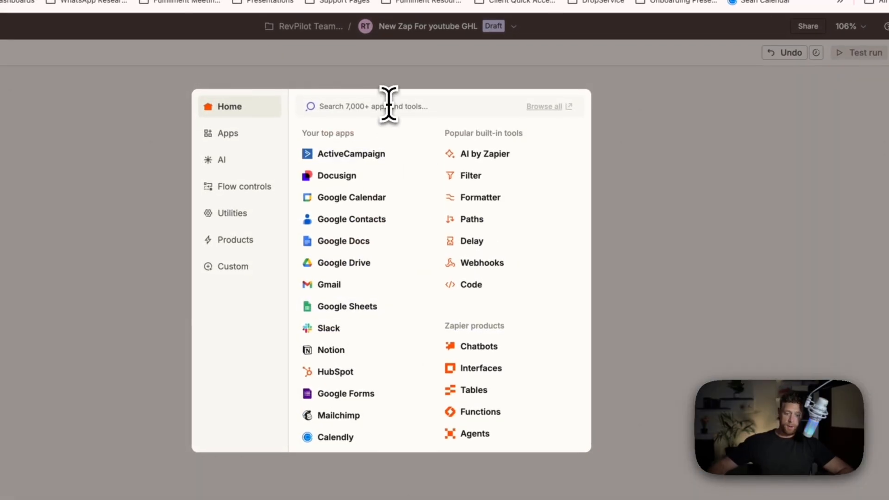
- Make the third step a Close Find Lead action using the Main RevPilot Account
type("close")
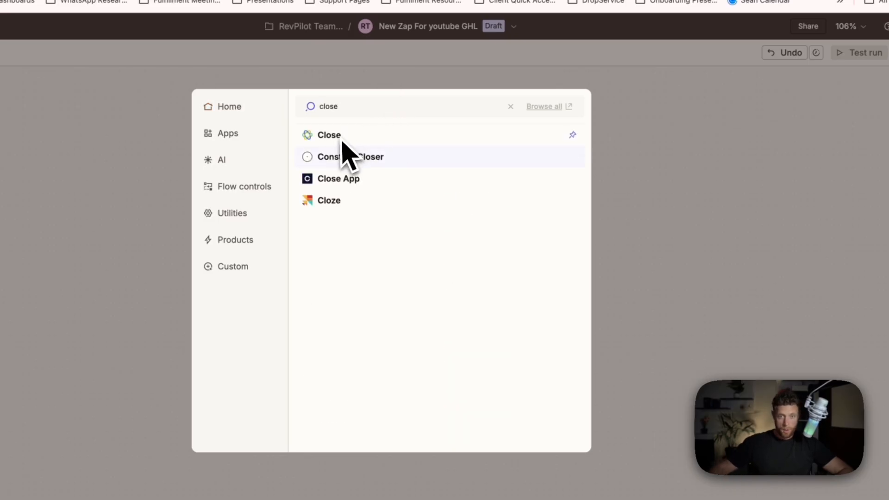
left_click(341, 137)
left_click(722, 217)
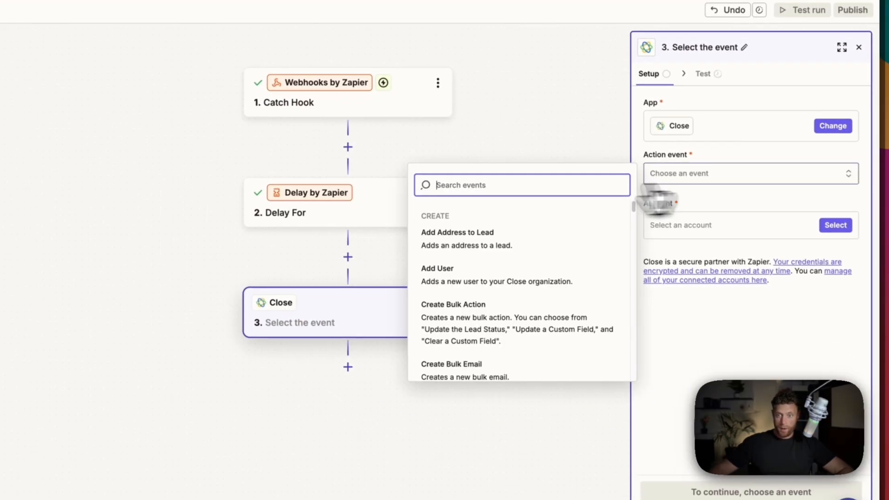
left_click(504, 209)
type("find")
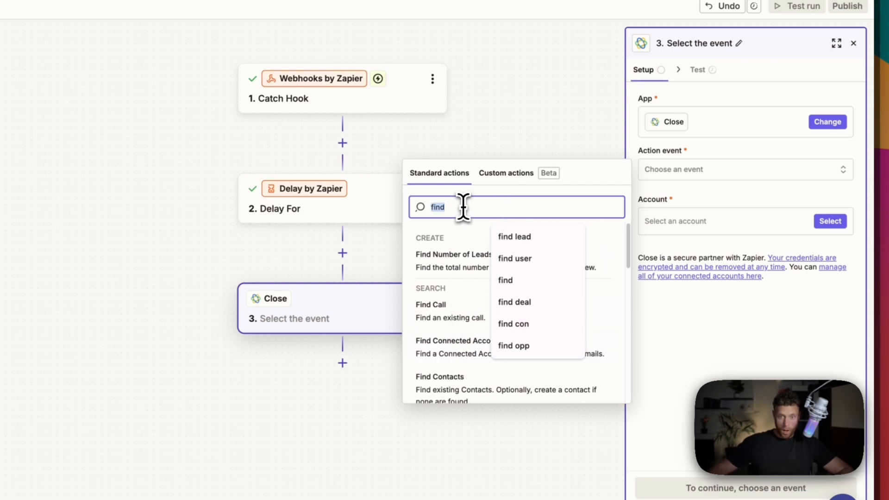
type(" lead")
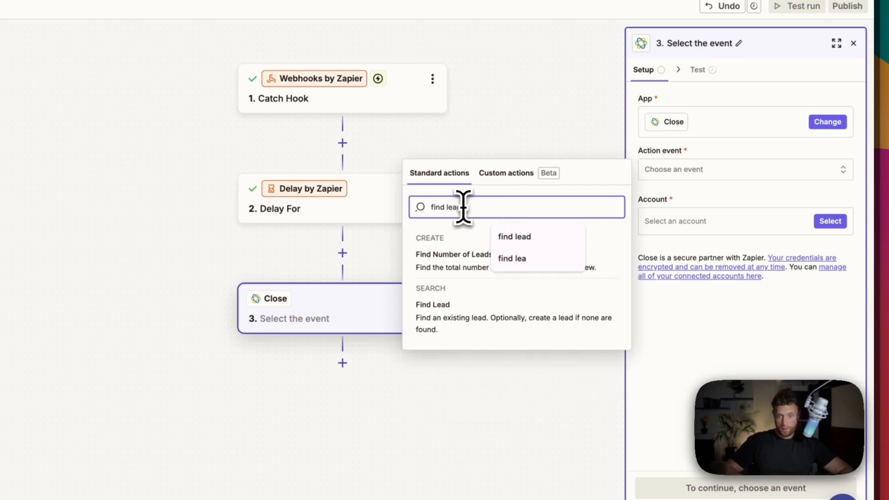
left_click(464, 330)
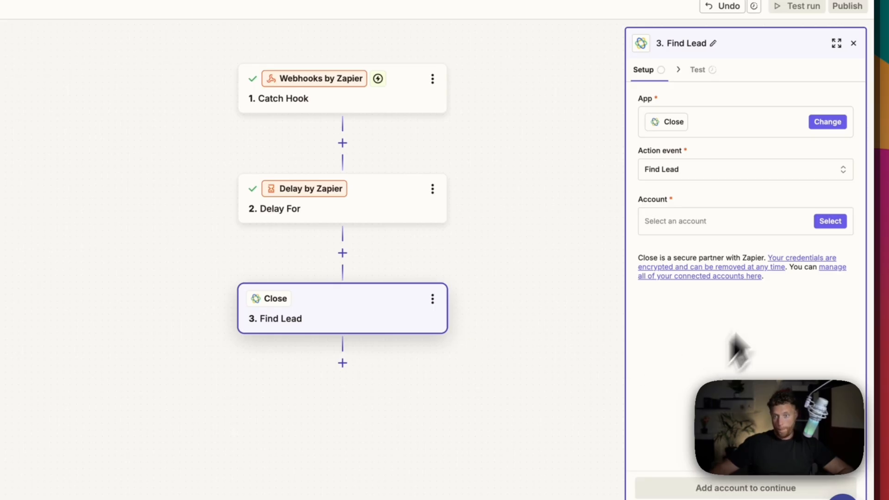
left_click(830, 221)
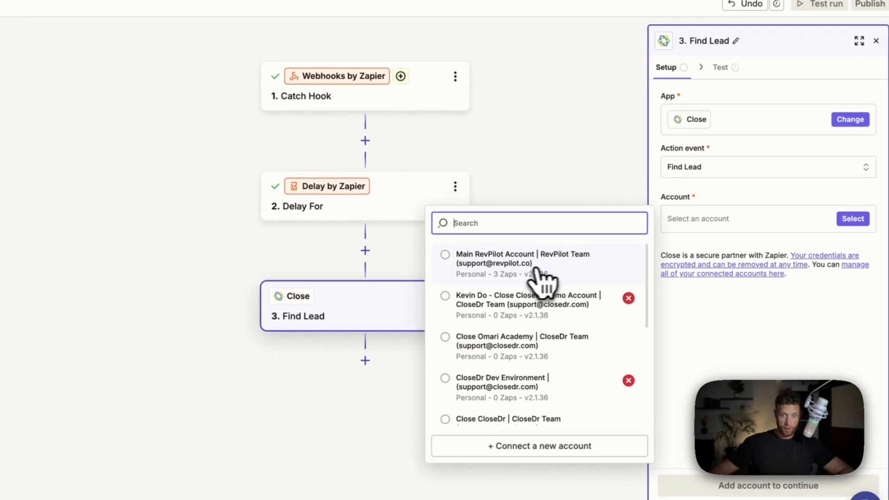
left_click(518, 271)
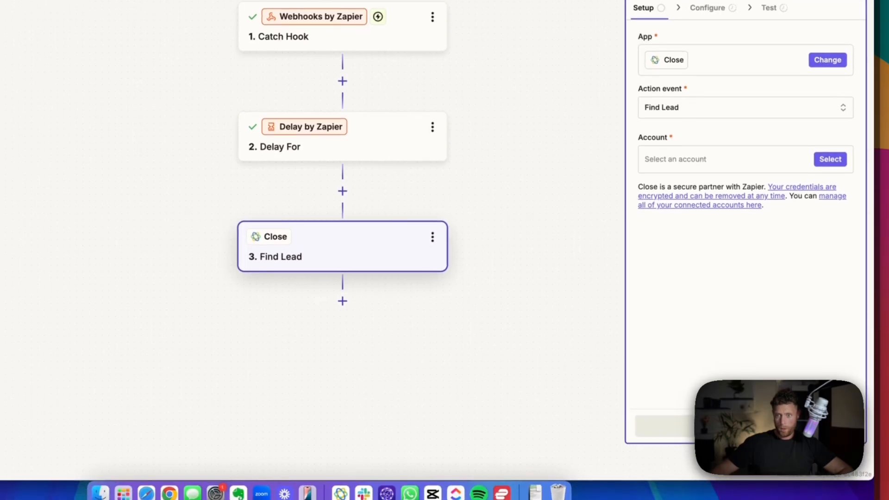
- Search Close by the Catch Hook's Email and tick 'Create Close Lead if it doesn't exist?'
left_click(741, 425)
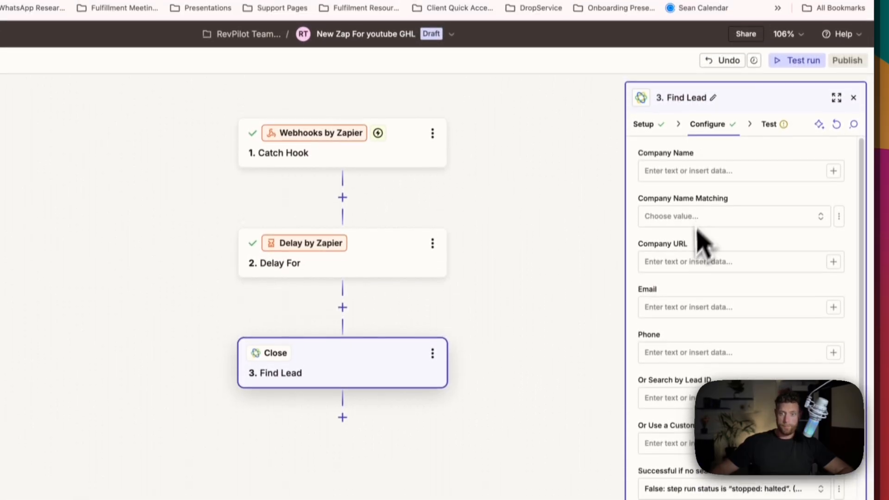
scroll(719, 139, "down", 3)
scroll(719, 271, "up", 3)
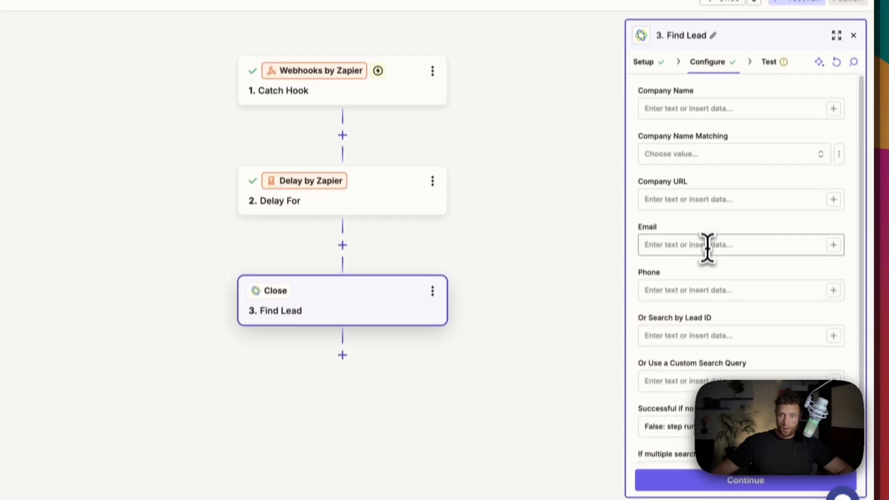
left_click(707, 245)
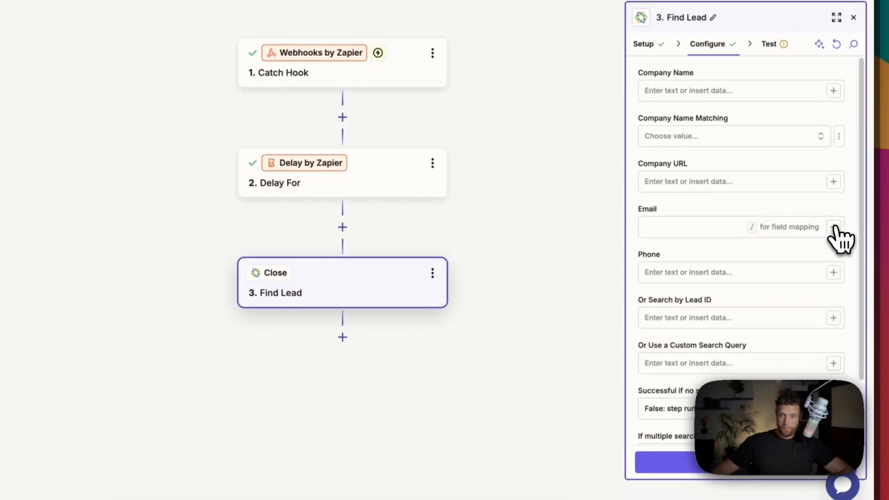
left_click(833, 244)
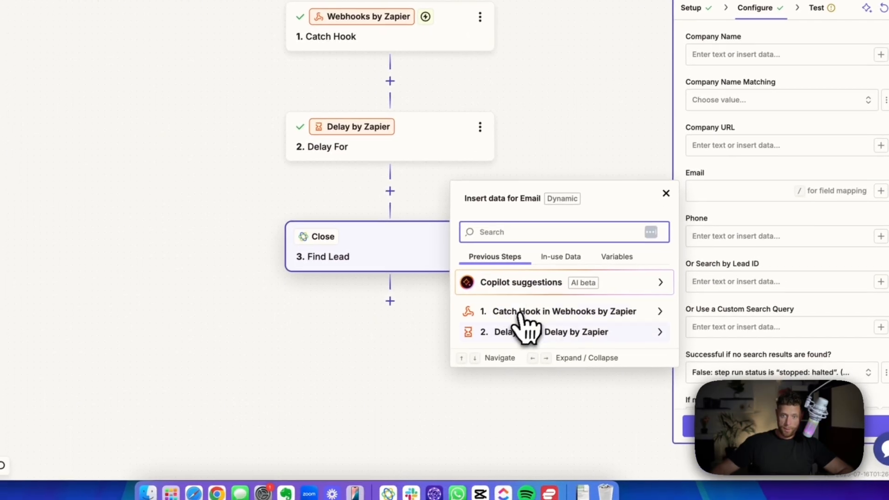
left_click(519, 312)
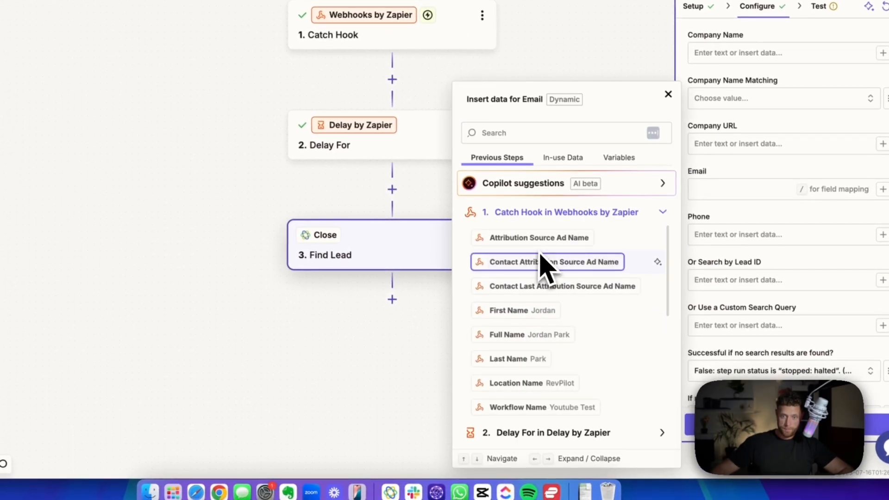
scroll(534, 377, "down", 1)
scroll(537, 389, "down", 3)
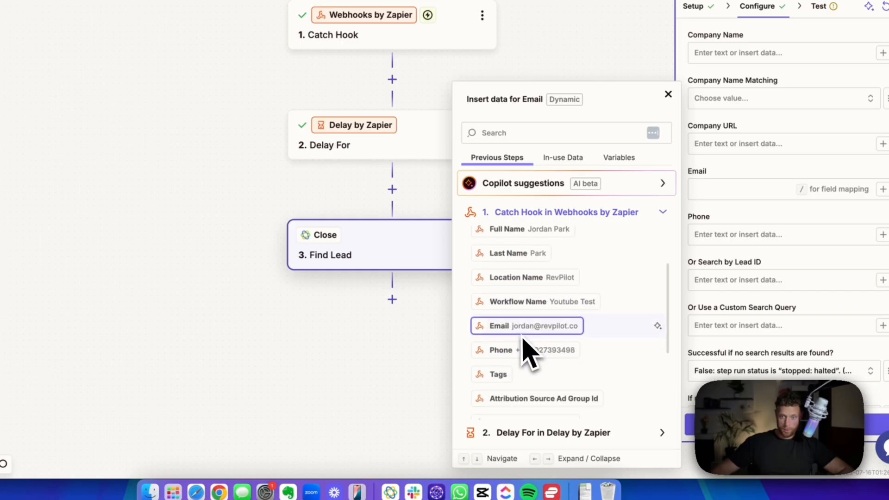
left_click(525, 330)
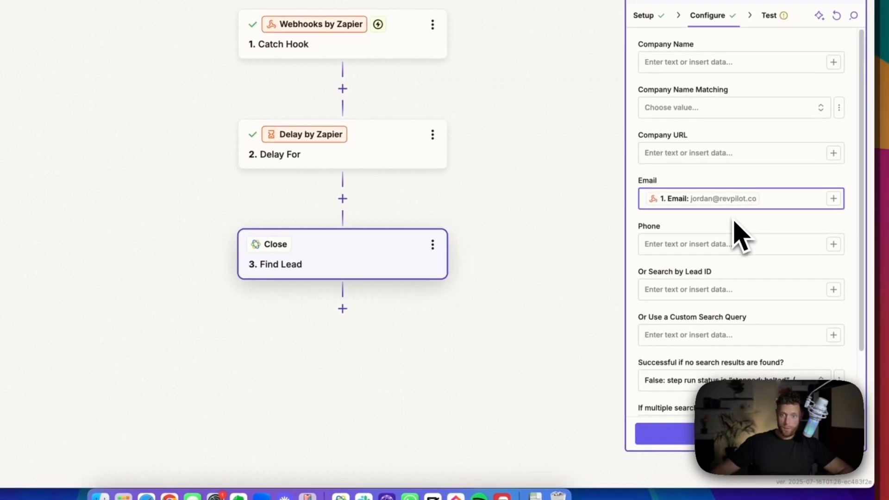
scroll(734, 229, "down", 3)
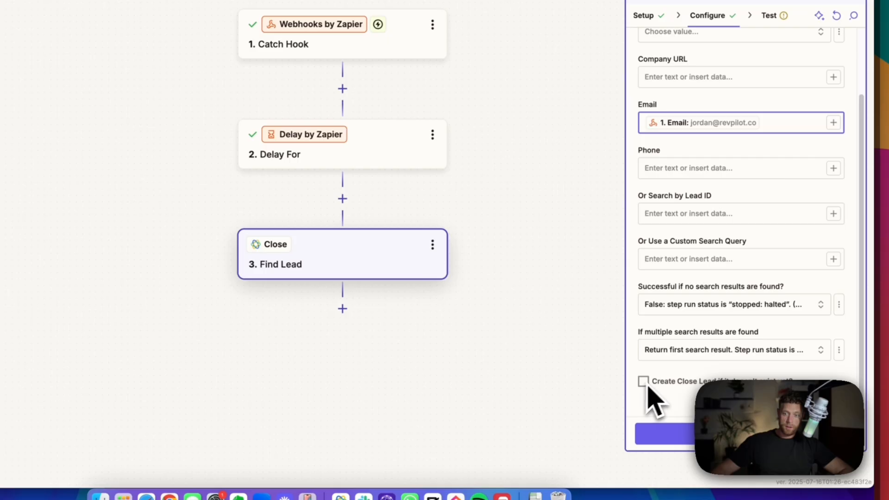
left_click(642, 382)
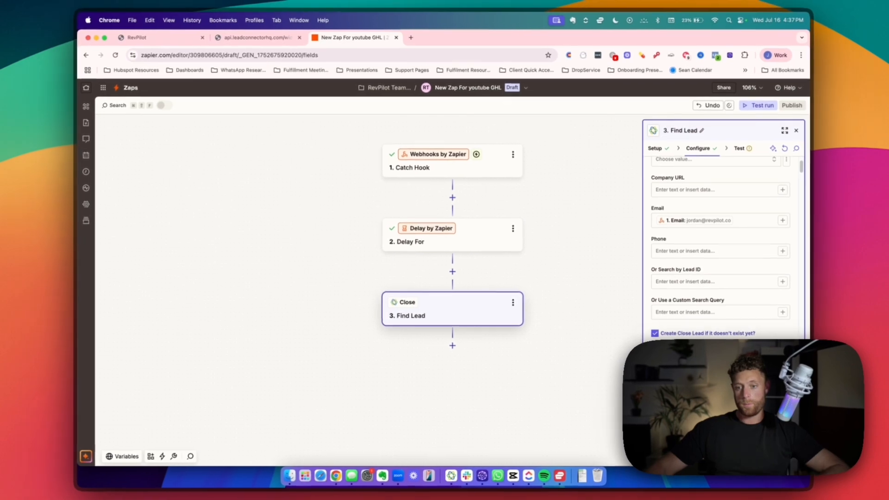
- Map the Catch Hook's Full Name into the Contact Name field
scroll(696, 293, "down", 5)
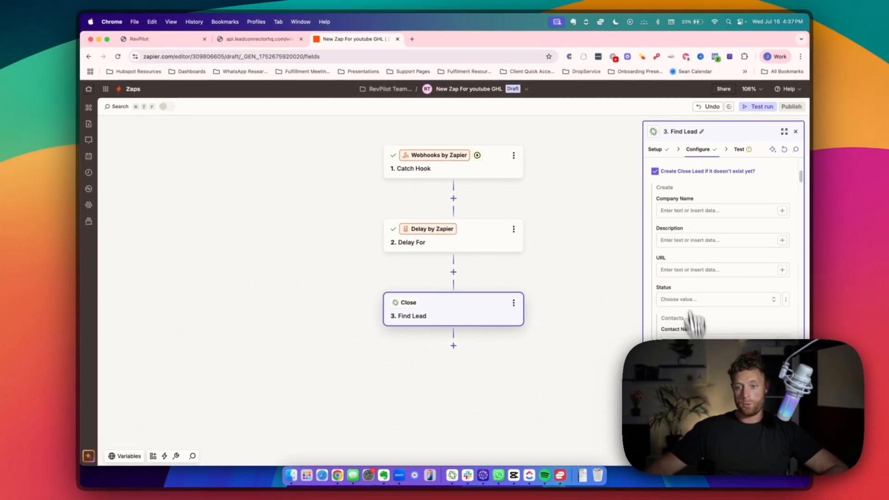
scroll(687, 277, "down", 3)
left_click(782, 280)
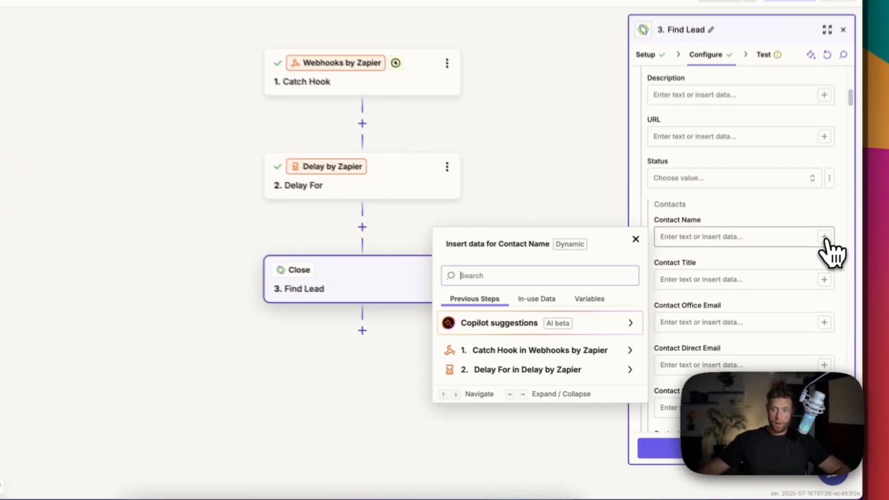
left_click(491, 350)
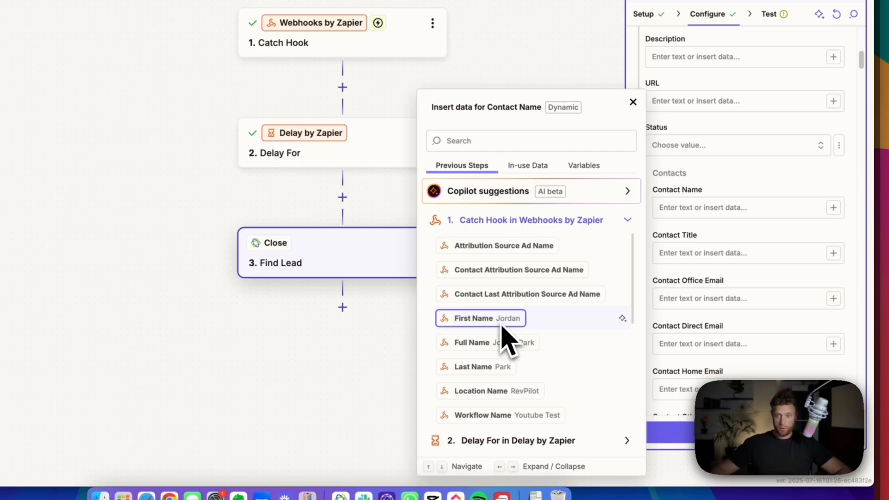
left_click(499, 345)
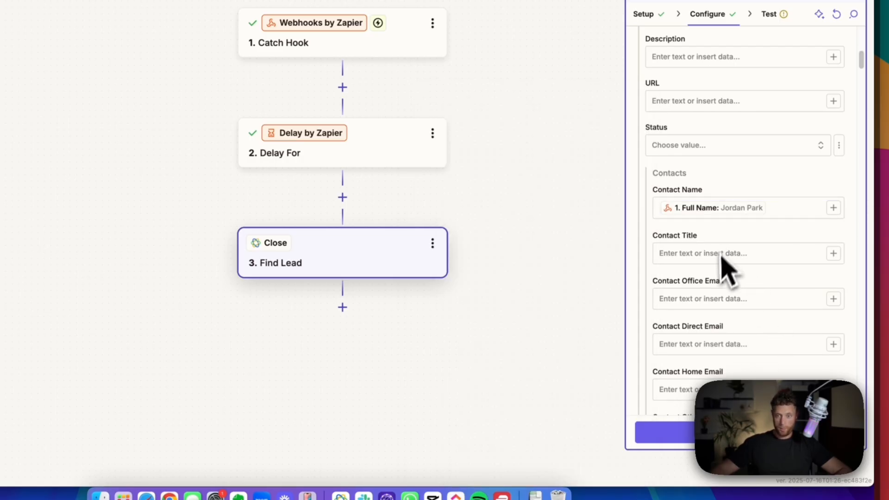
- Map the Catch Hook's Email to Contact Direct Email and Phone to Contact Mobile Phone
scroll(794, 335, "down", 3)
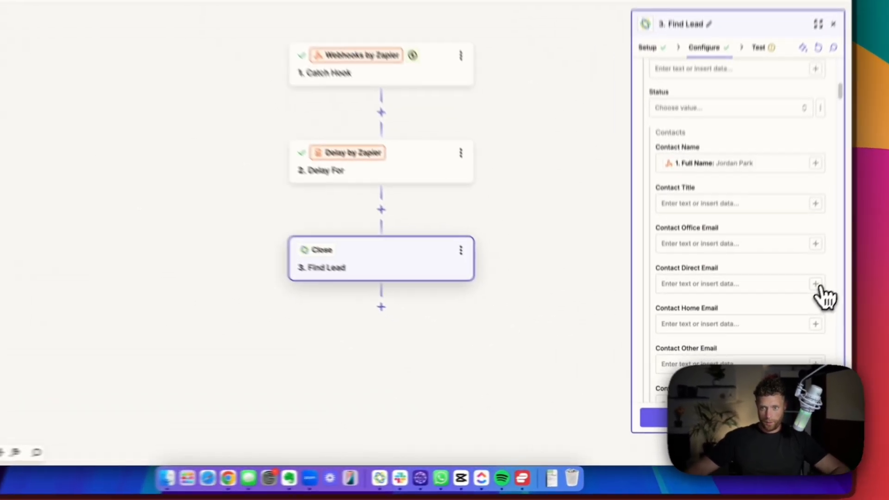
left_click(782, 327)
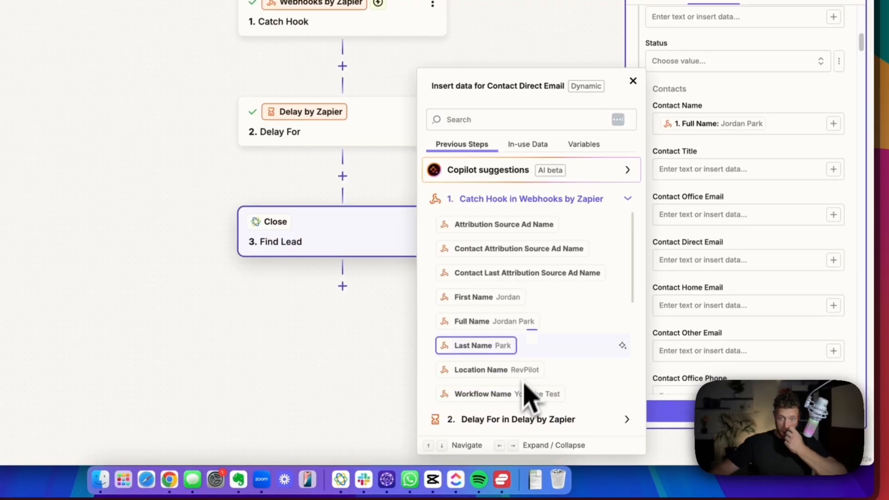
scroll(500, 343, "down", 1)
scroll(499, 348, "down", 1)
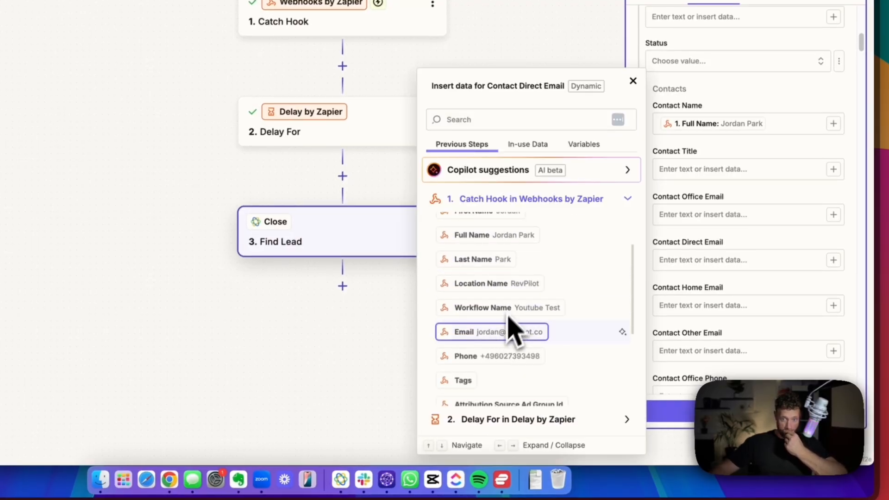
left_click(502, 333)
scroll(719, 278, "down", 2)
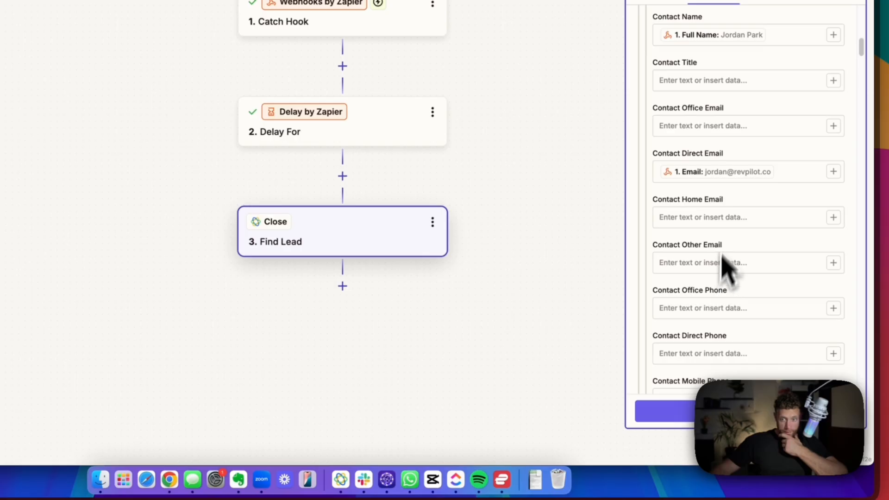
scroll(706, 285, "down", 1)
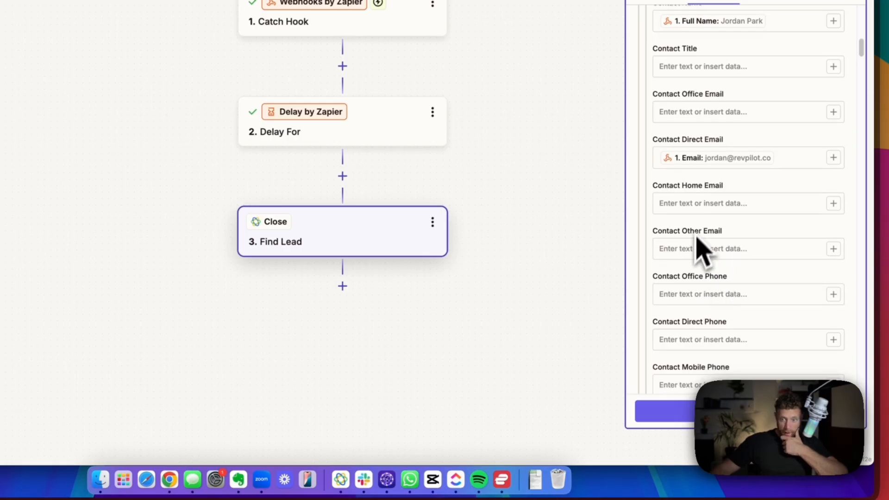
scroll(713, 303, "down", 2)
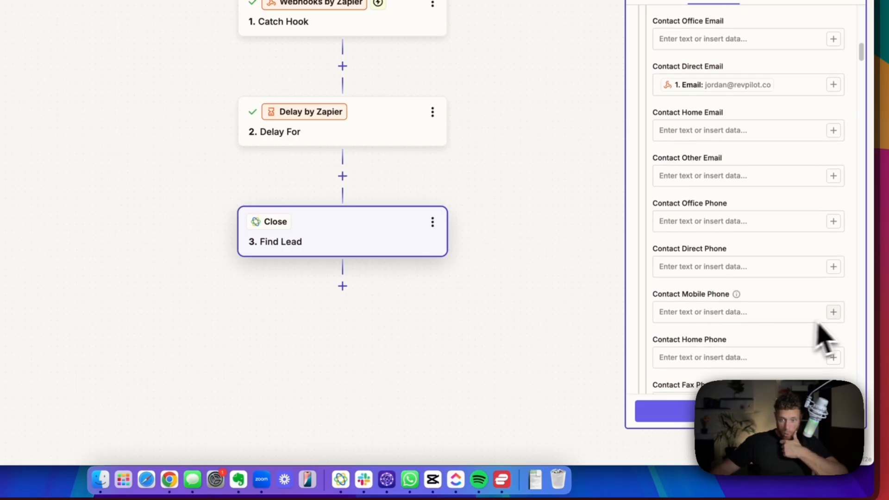
left_click(833, 314)
left_click(542, 398)
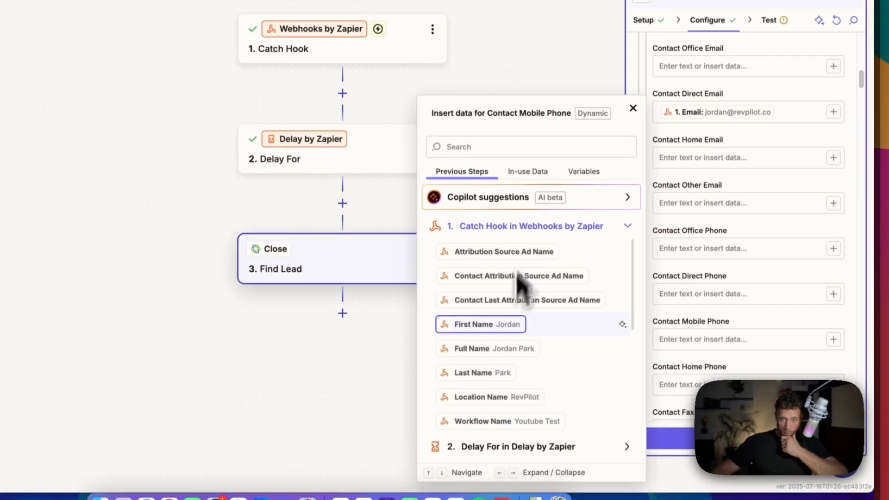
scroll(513, 315, "down", 5)
left_click(512, 261)
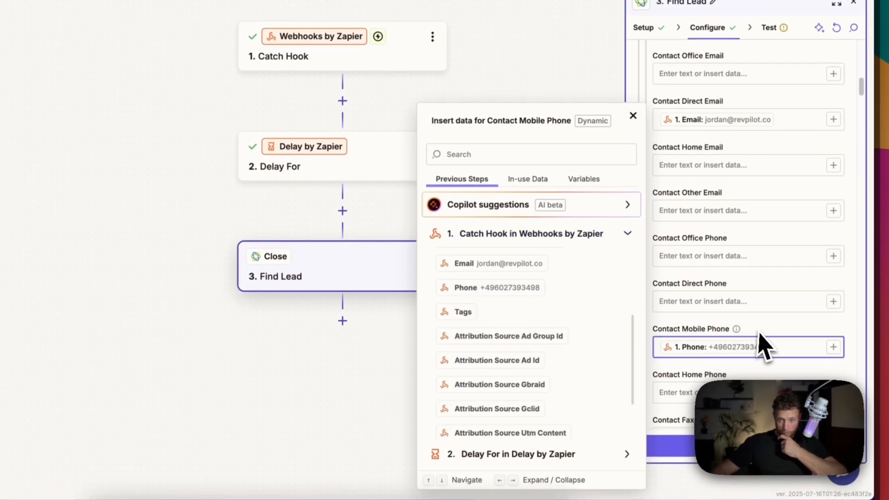
left_click(741, 370)
scroll(738, 375, "down", 3)
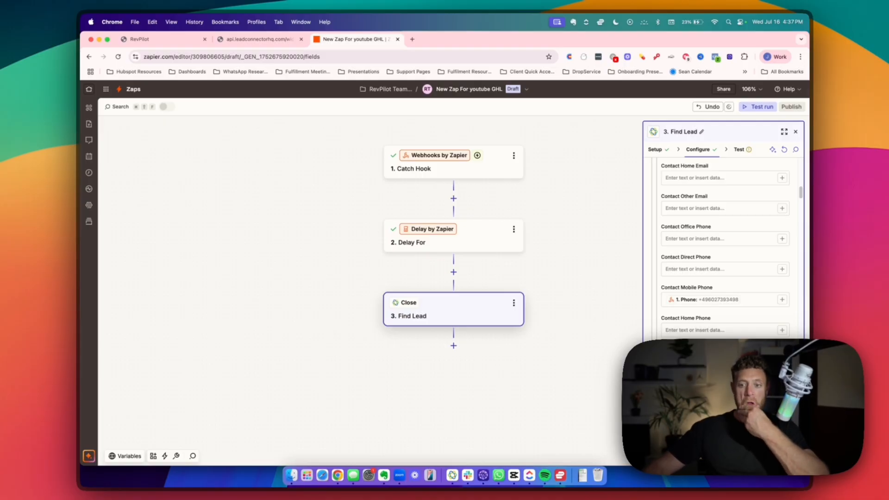
- Test the Find Lead step to send a lead to Close, then bring up Close
scroll(738, 338, "down", 4)
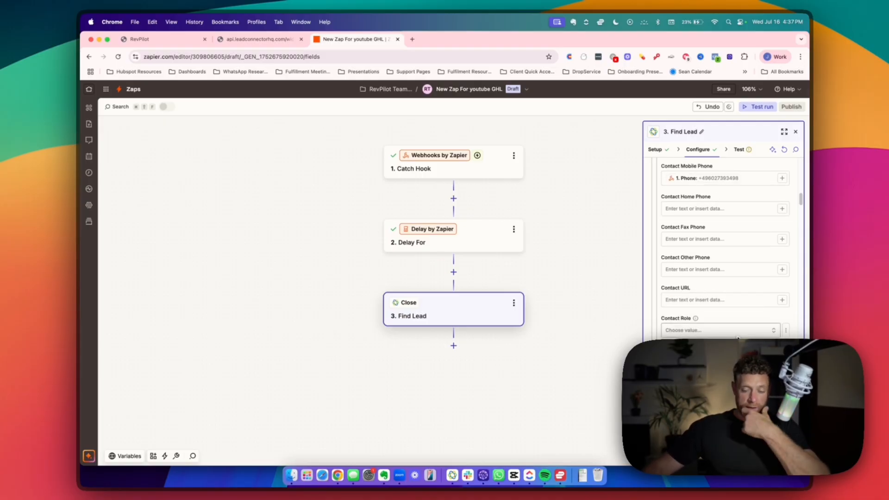
scroll(738, 324, "down", 10)
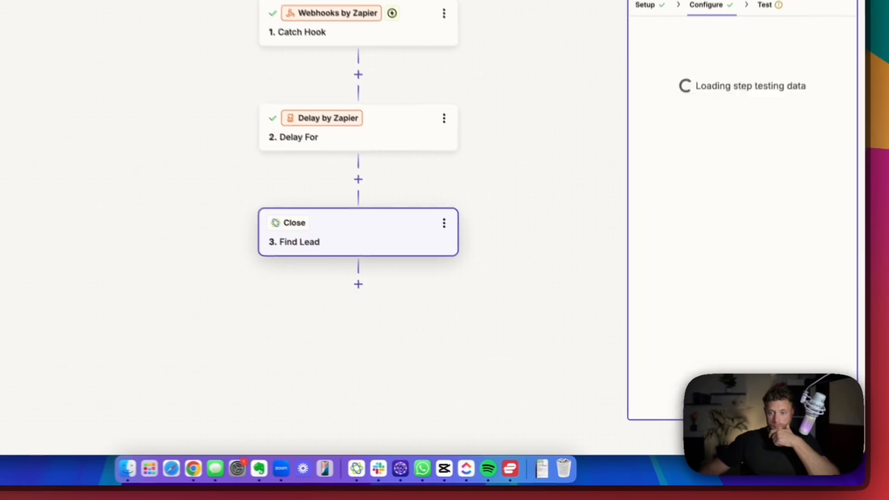
left_click(680, 402)
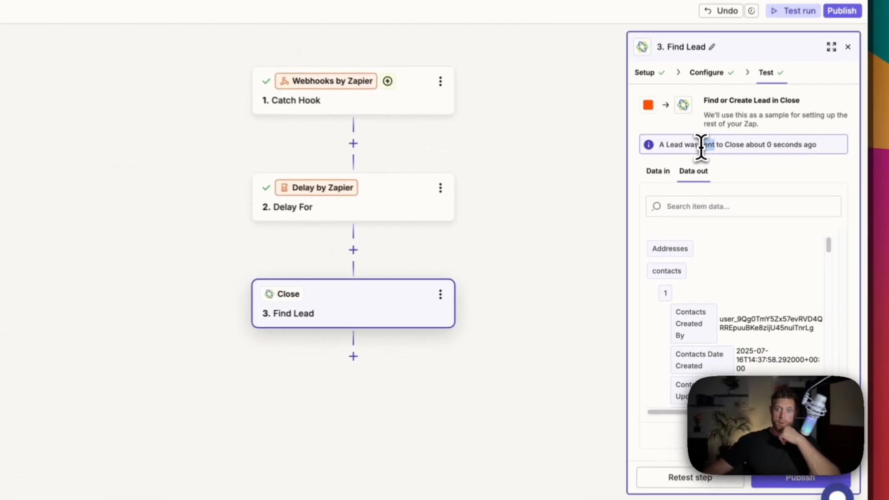
triple_click(694, 201)
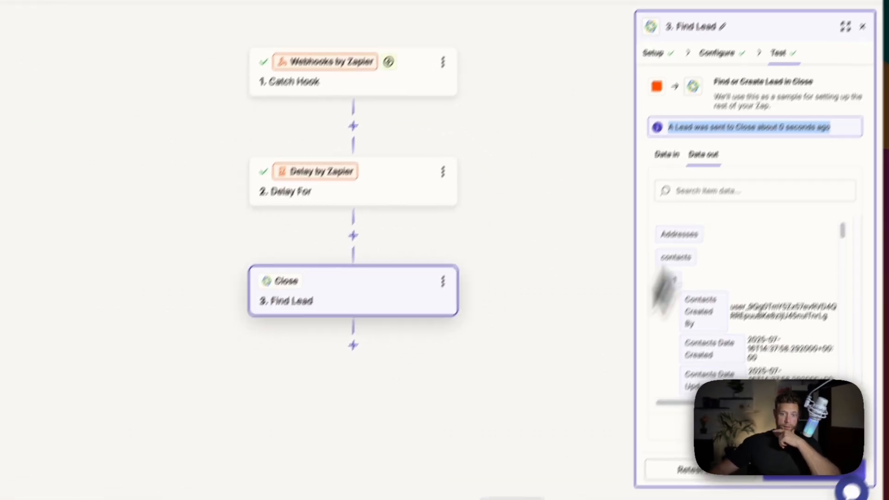
left_click(404, 484)
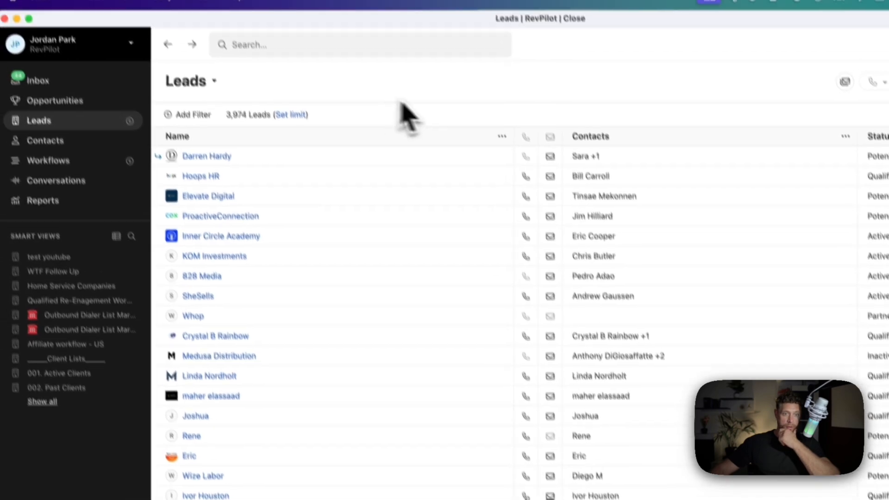
- Reload the Close leads list (now 3,975) and view the new test lead's phone and email
right_click(438, 119)
left_click(456, 152)
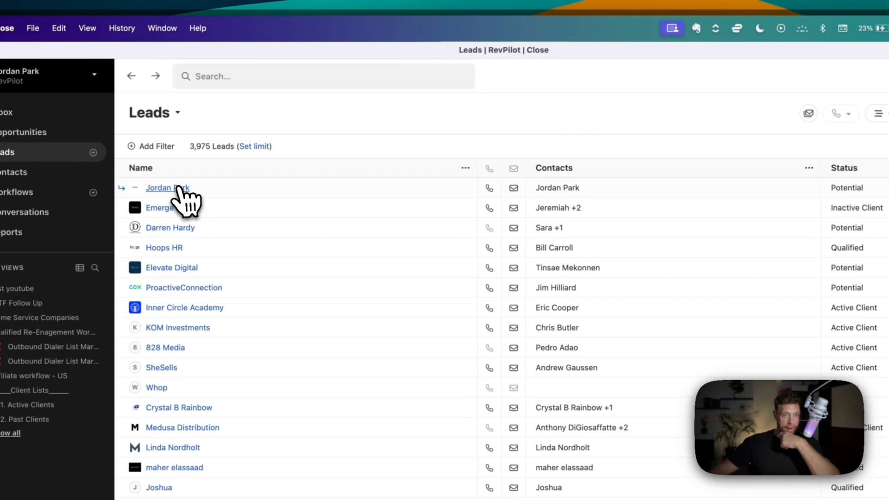
left_click(179, 187)
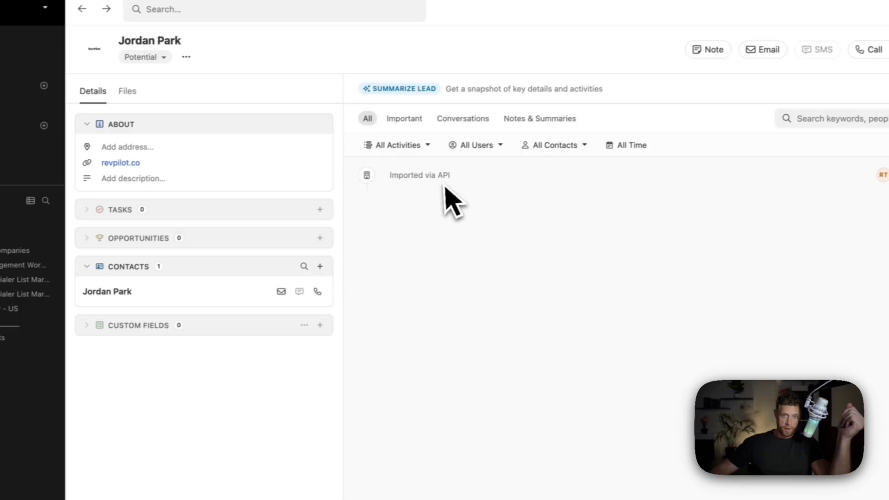
left_click(204, 296)
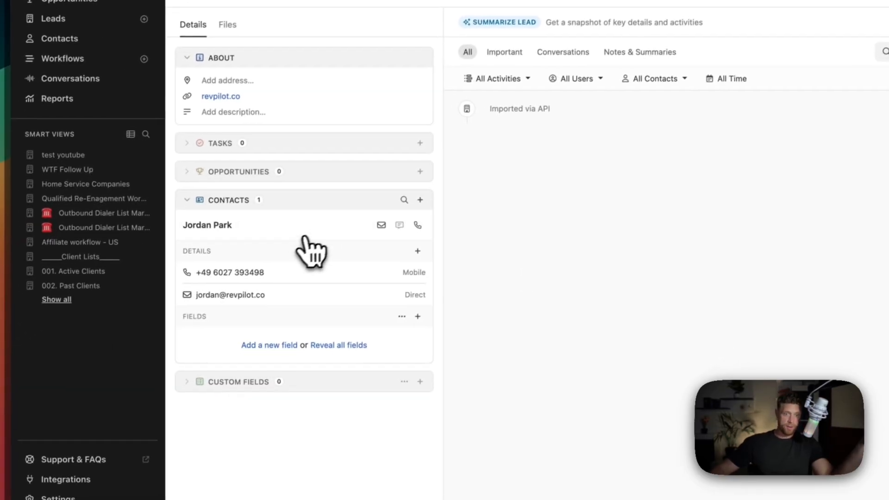